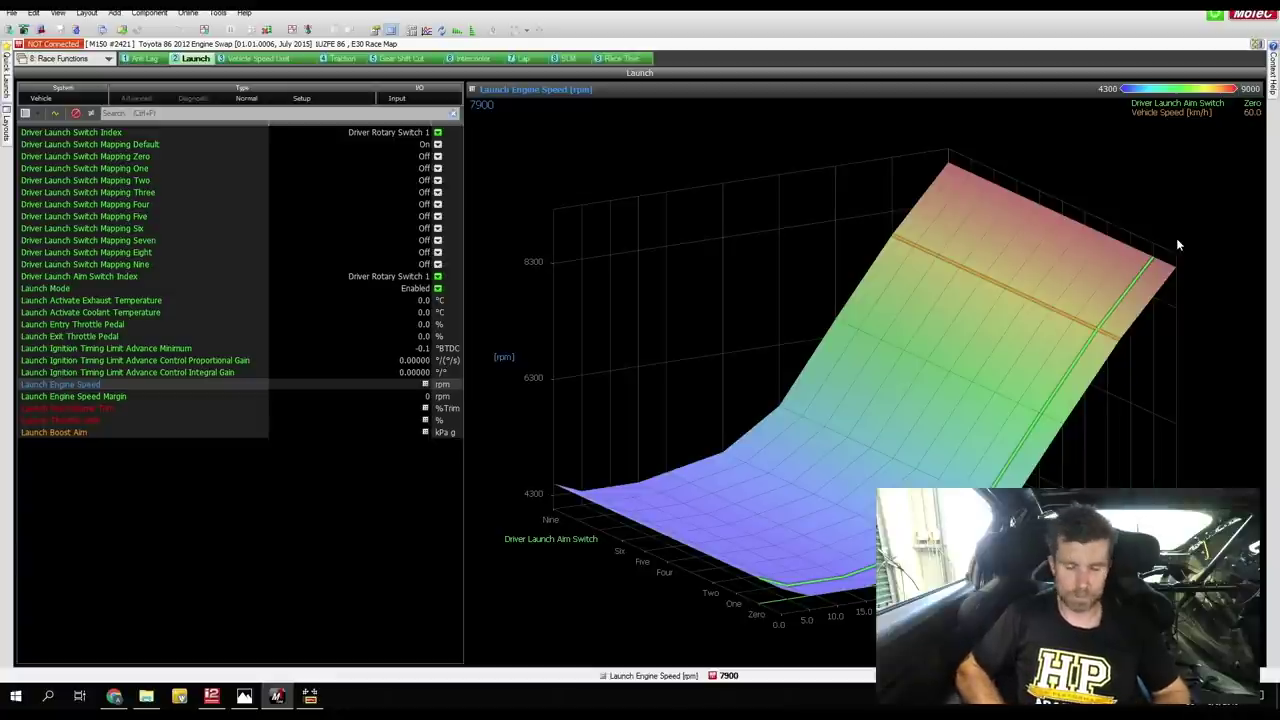
Switch to MoTeC i2, zoom in on the launch around 11:44, and enlarge the Engine Speed and Wheel Speed graphs.
left_click(213, 697)
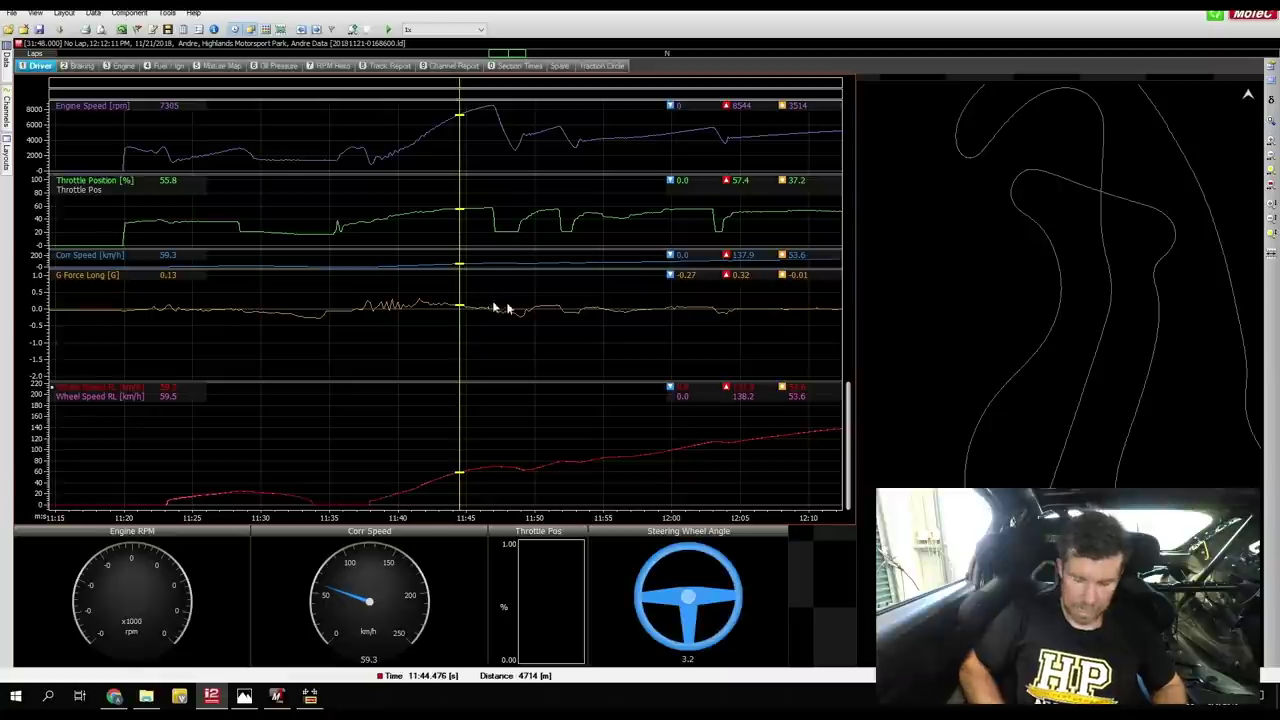
scroll(545, 316, "up", 2)
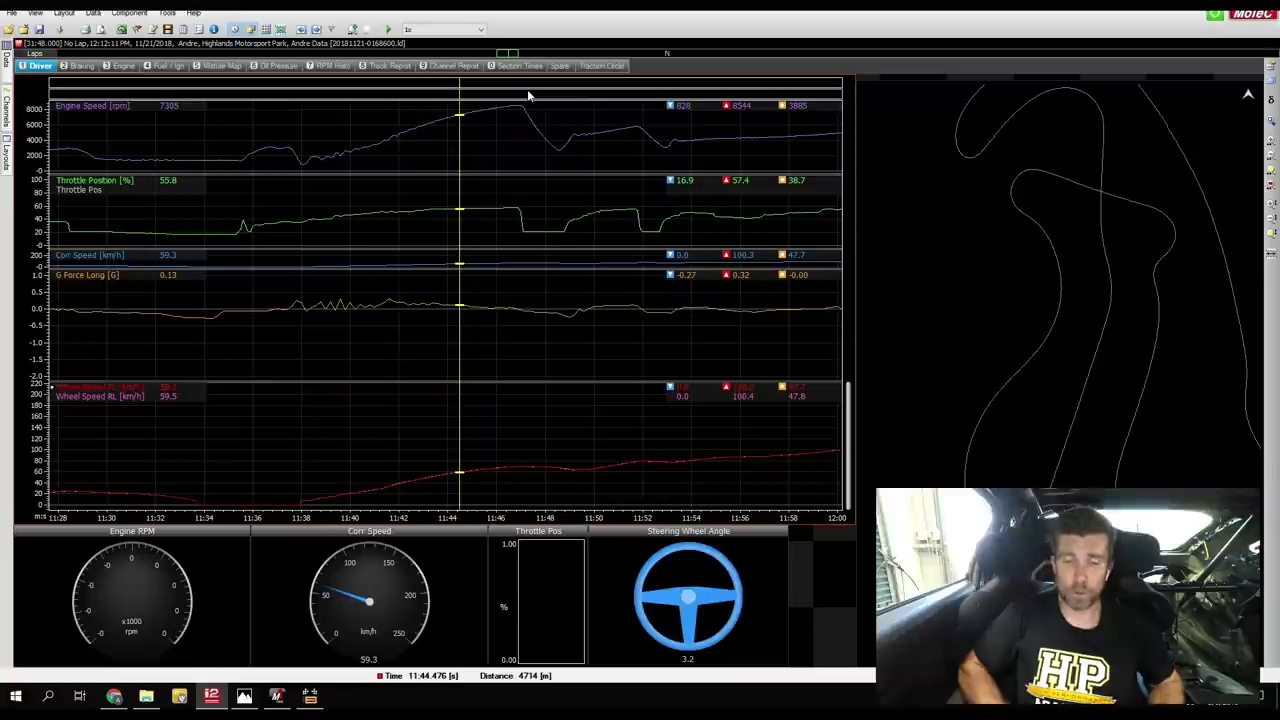
mouse_move(543, 92)
left_mouse_down()
mouse_move(511, 80)
mouse_move(343, 86)
mouse_move(273, 160)
mouse_move(276, 180)
mouse_move(347, 205)
mouse_move(516, 190)
mouse_move(568, 121)
mouse_move(540, 98)
left_mouse_up()
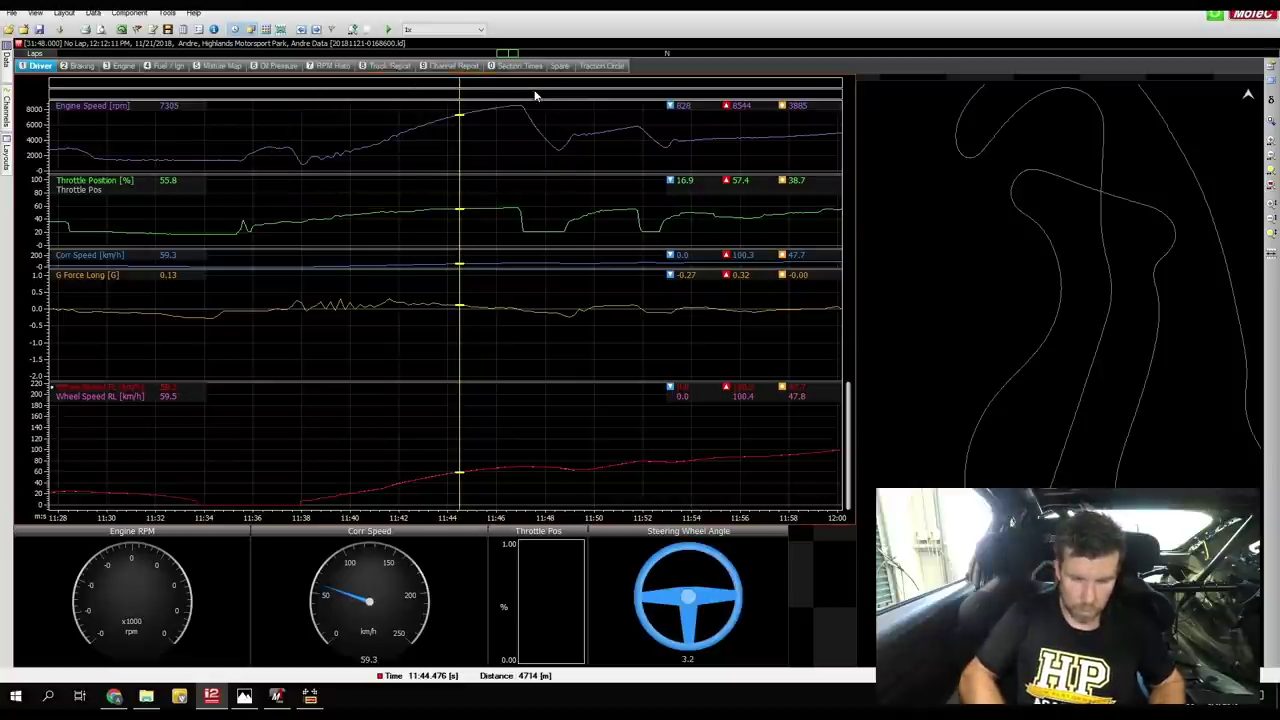
left_click_drag(486, 177, 486, 202)
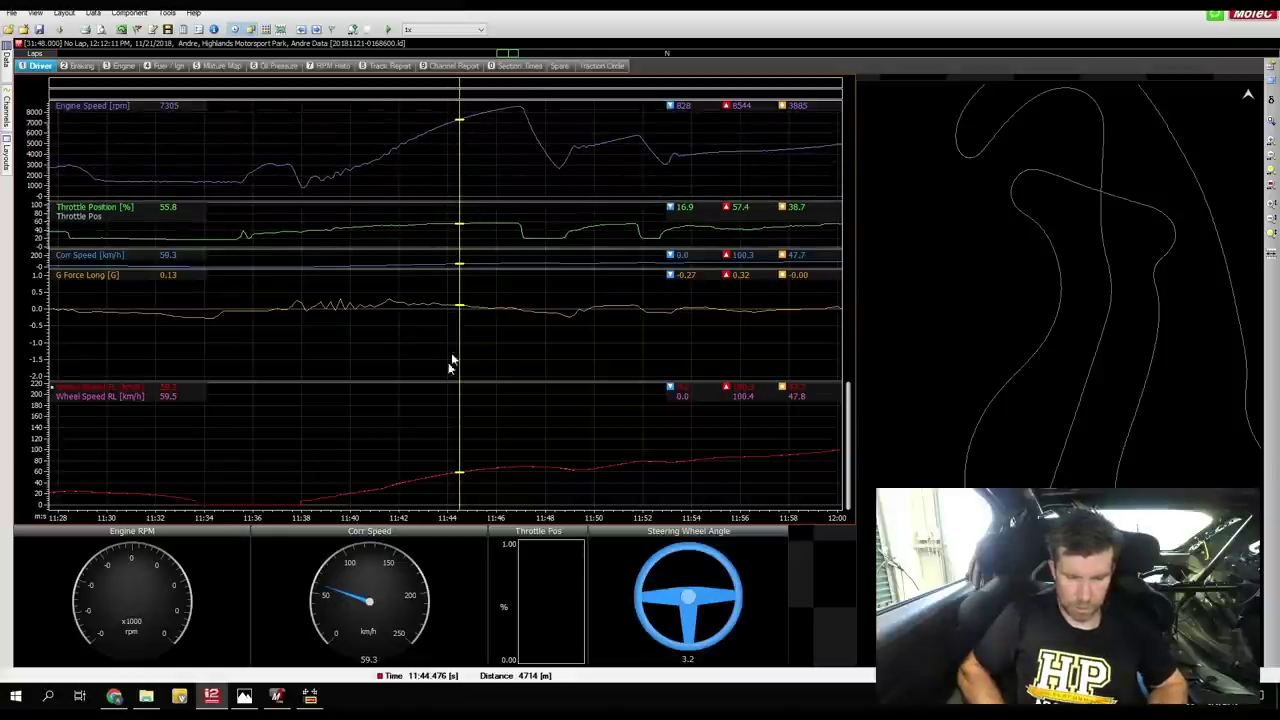
left_click_drag(446, 382, 446, 310)
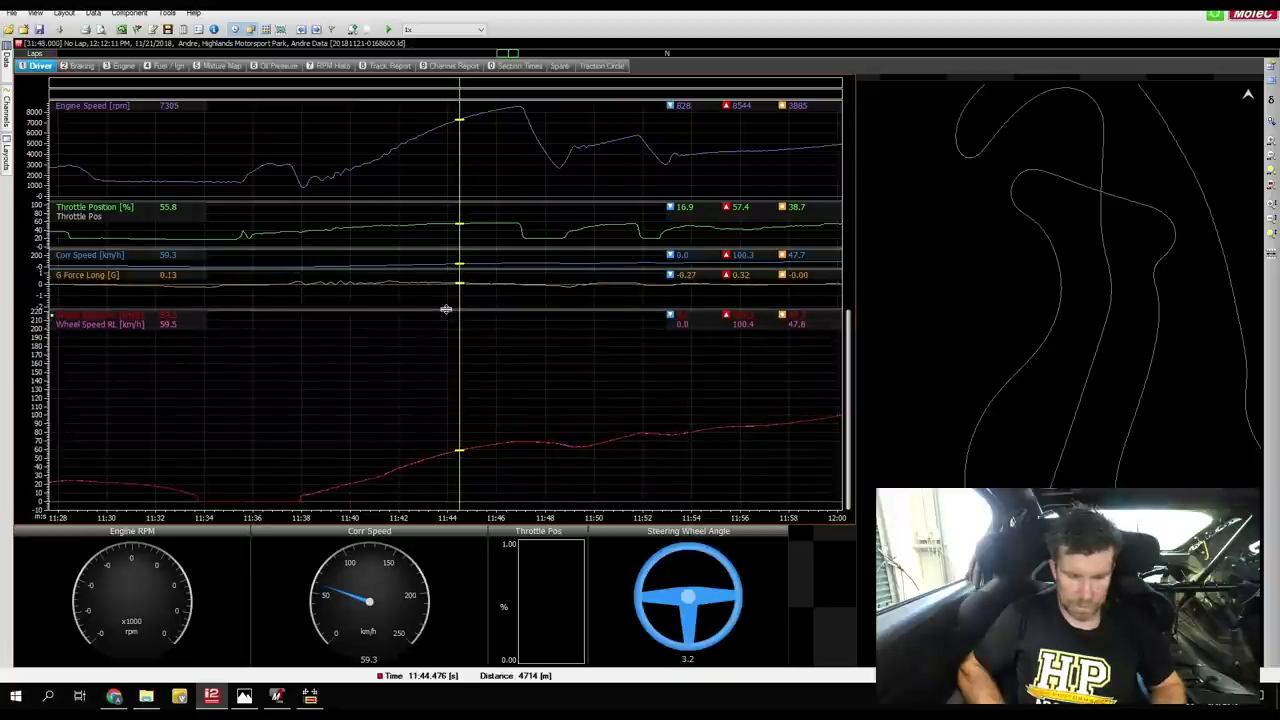
Circle the launch's wheel speed rise and the engine speed dip, and place the time cursor at about 11:38.0 where wheel speed starts.
mouse_move(528, 408)
left_mouse_down()
mouse_move(443, 409)
mouse_move(279, 462)
mouse_move(327, 538)
mouse_move(472, 525)
mouse_move(580, 430)
mouse_move(503, 394)
left_mouse_up()
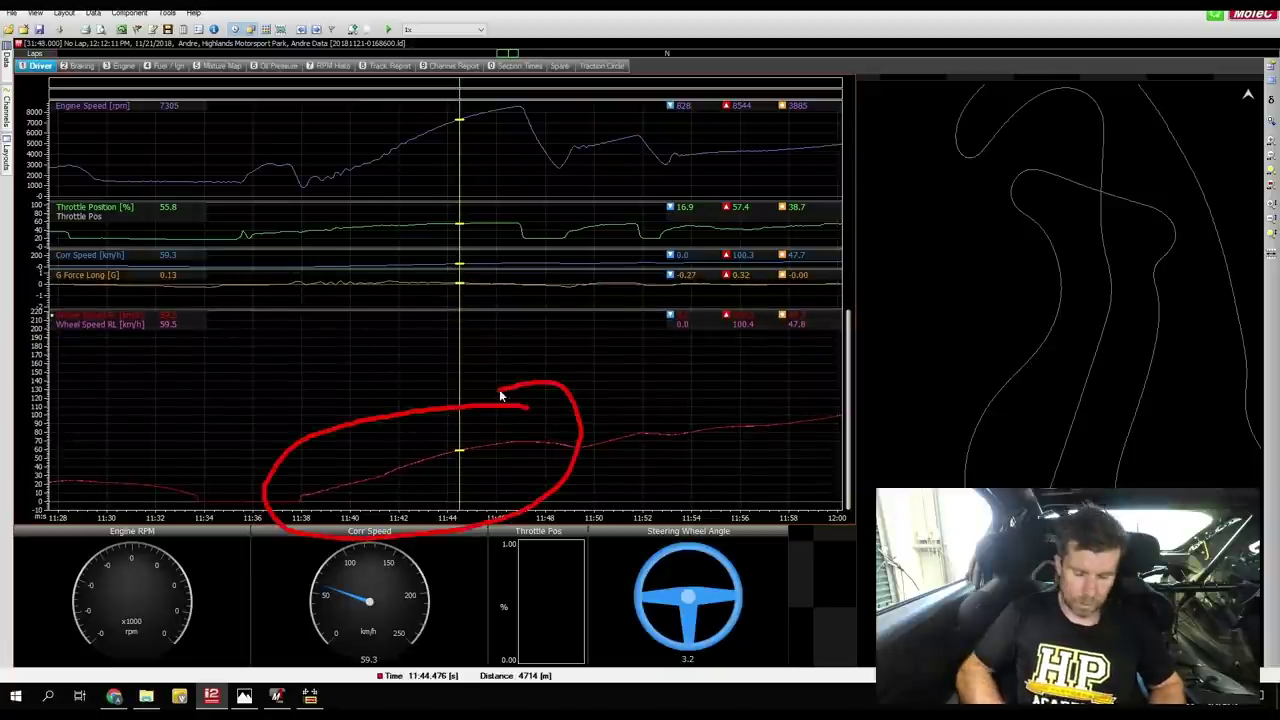
key("Escape")
mouse_move(281, 146)
left_mouse_down()
mouse_move(237, 146)
mouse_move(226, 185)
mouse_move(298, 200)
mouse_move(321, 160)
mouse_move(289, 149)
left_mouse_up()
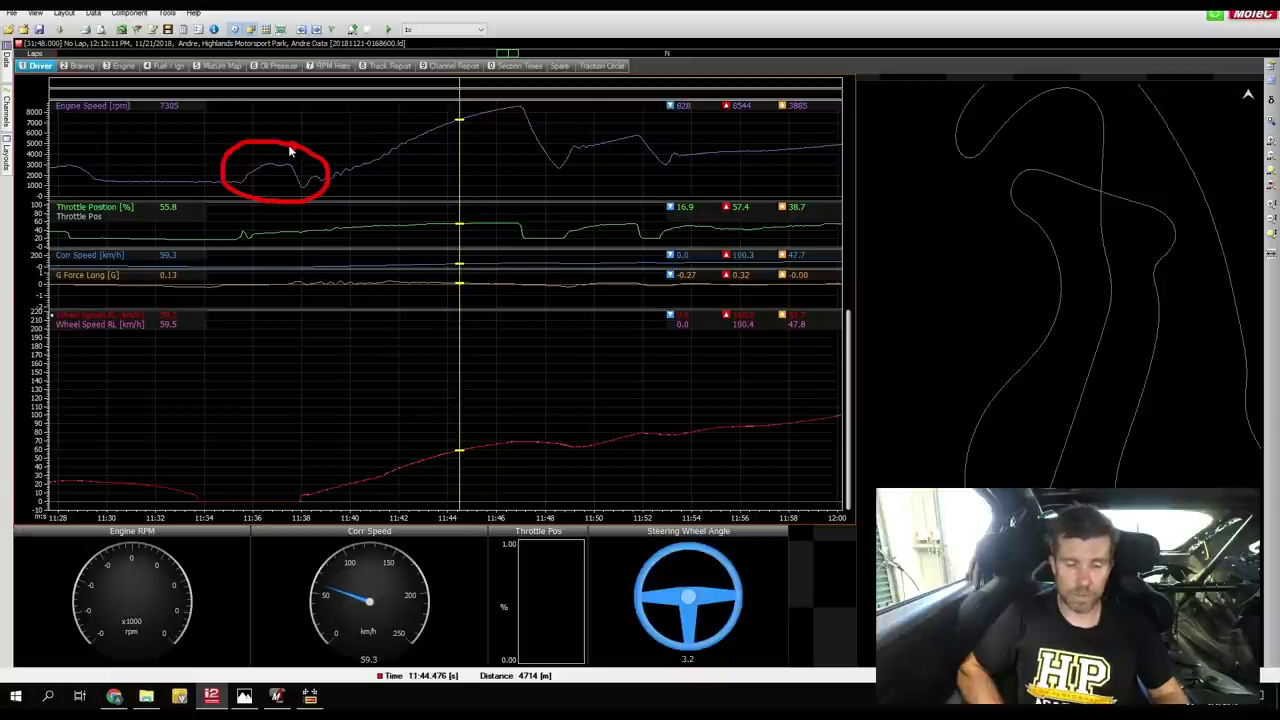
left_click(305, 476)
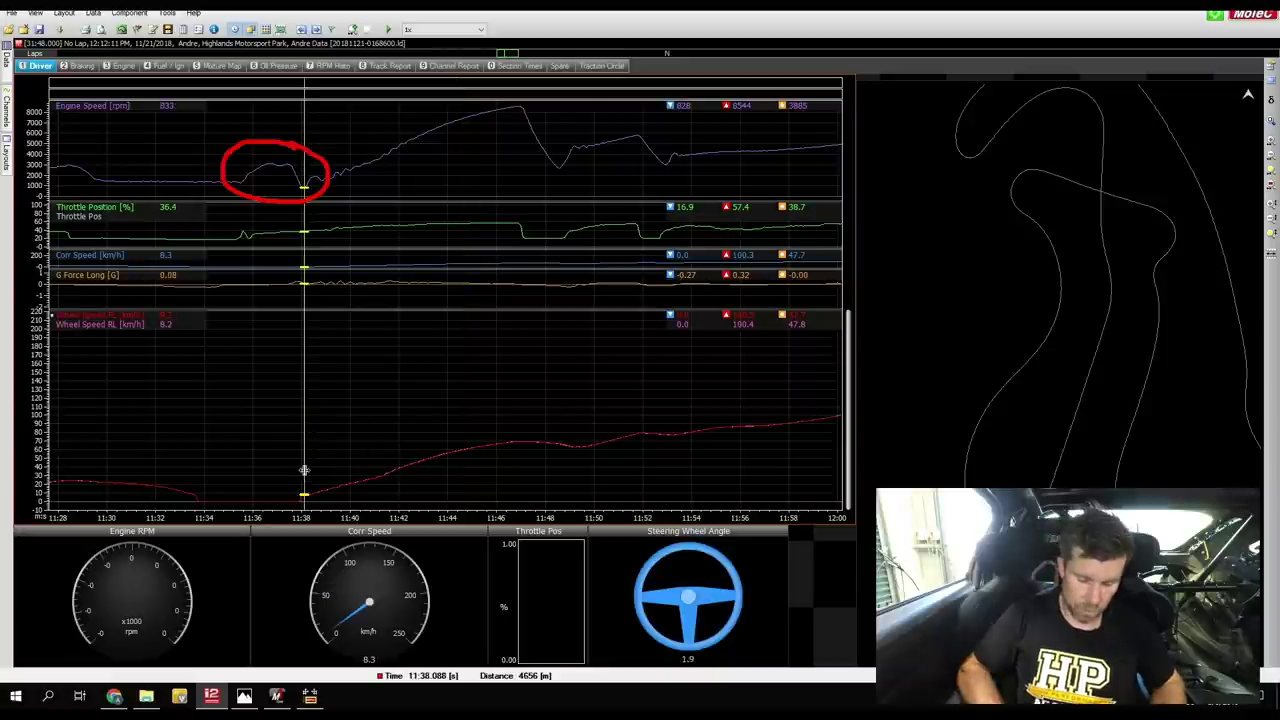
key("Left")
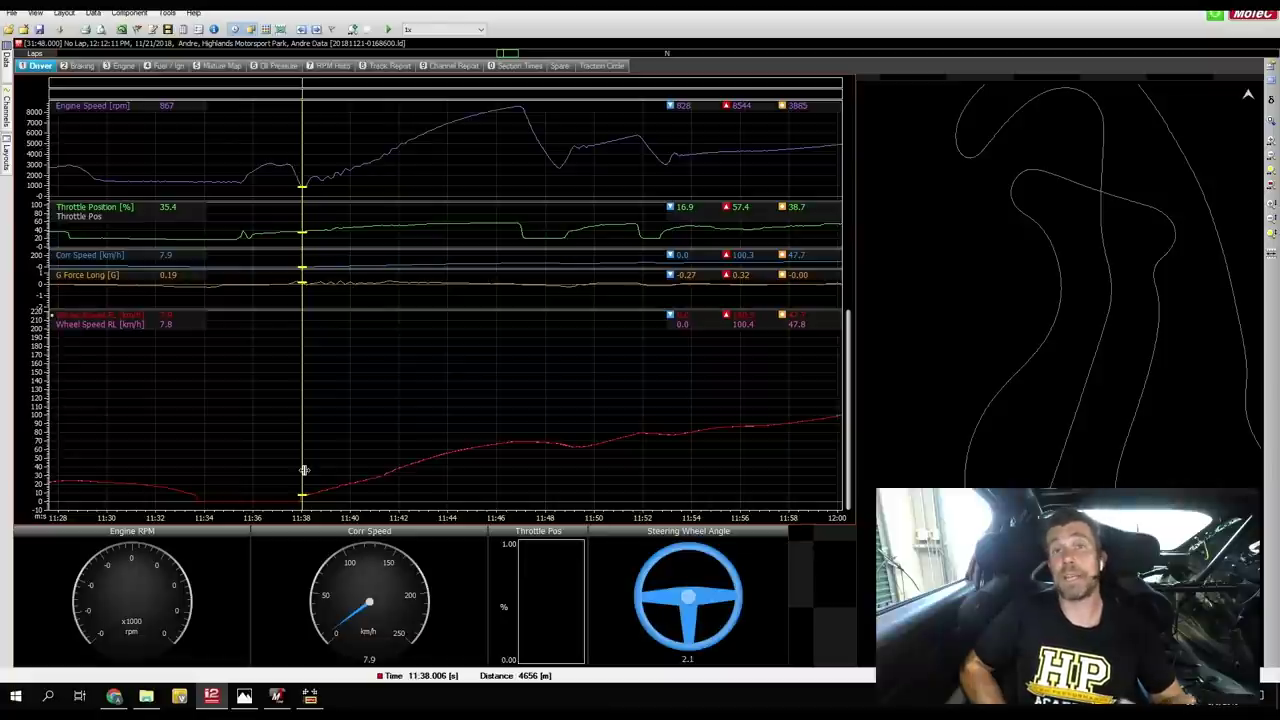
Circle the engine speed climb during the launch and place the time cursor at its peak, about 11:46.9.
mouse_move(550, 95)
left_mouse_down()
mouse_move(410, 101)
mouse_move(265, 210)
mouse_move(535, 98)
left_mouse_up()
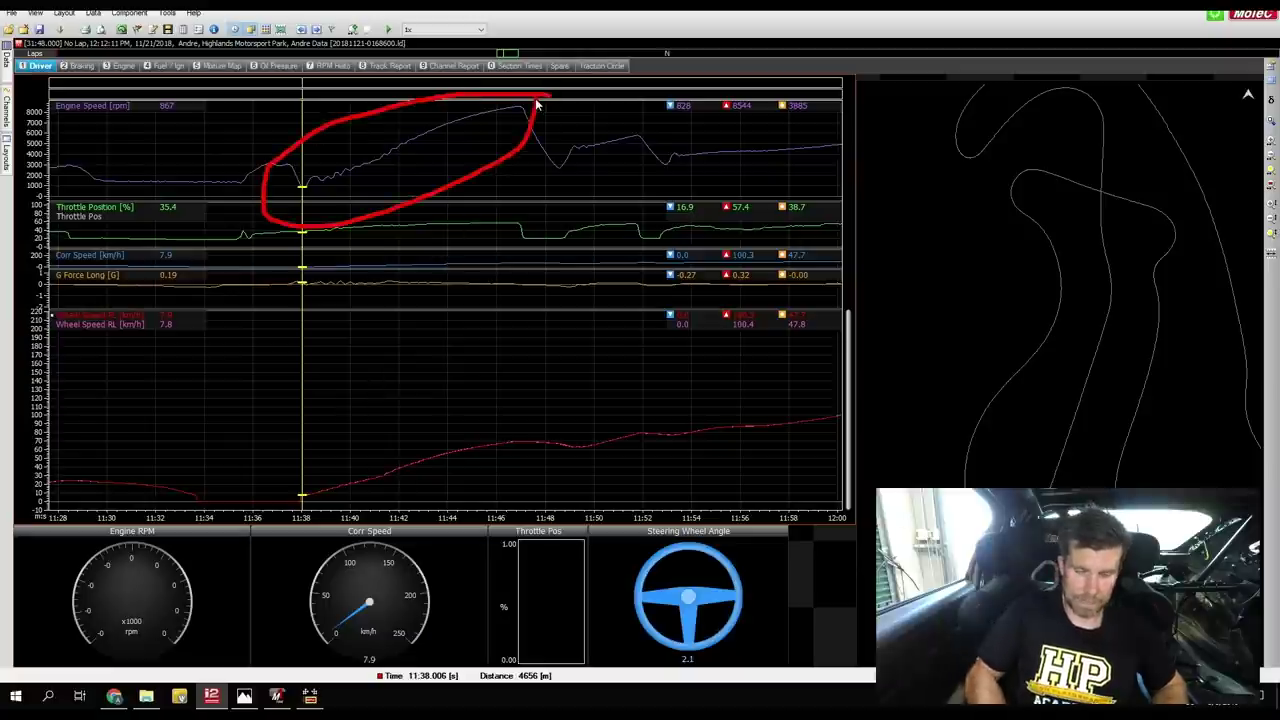
key("Escape")
left_click(503, 240)
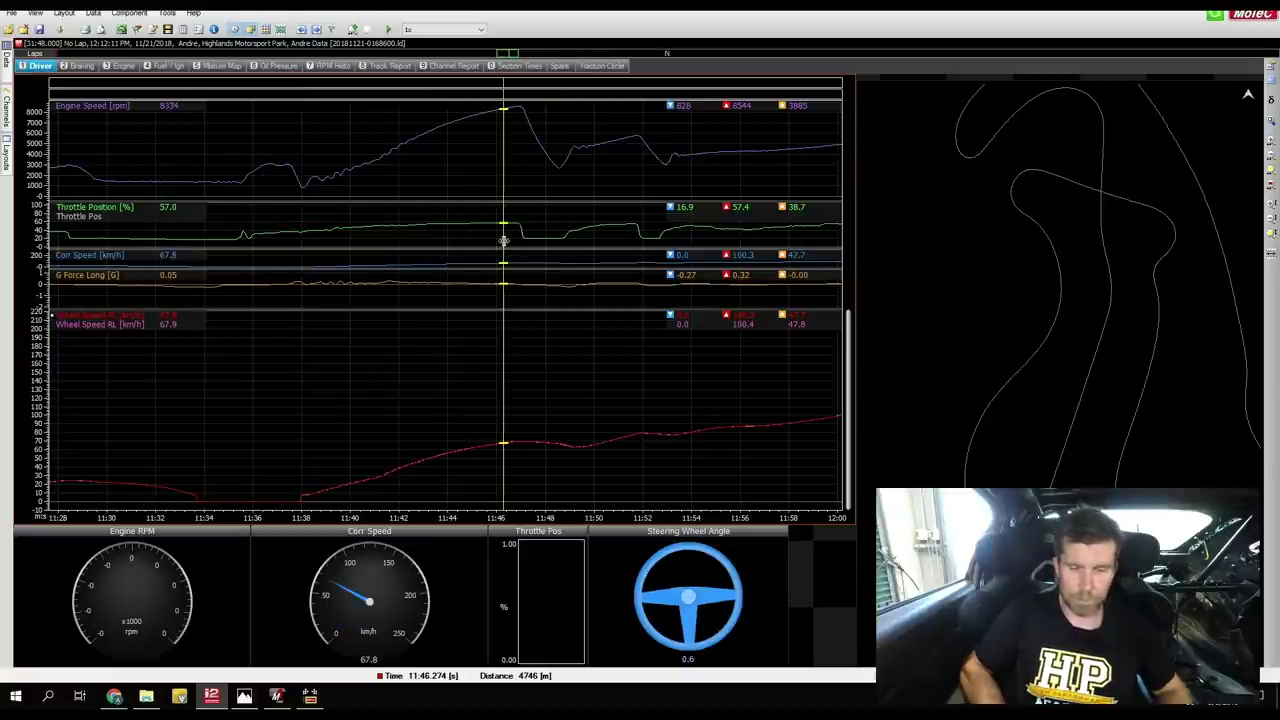
left_click(518, 127)
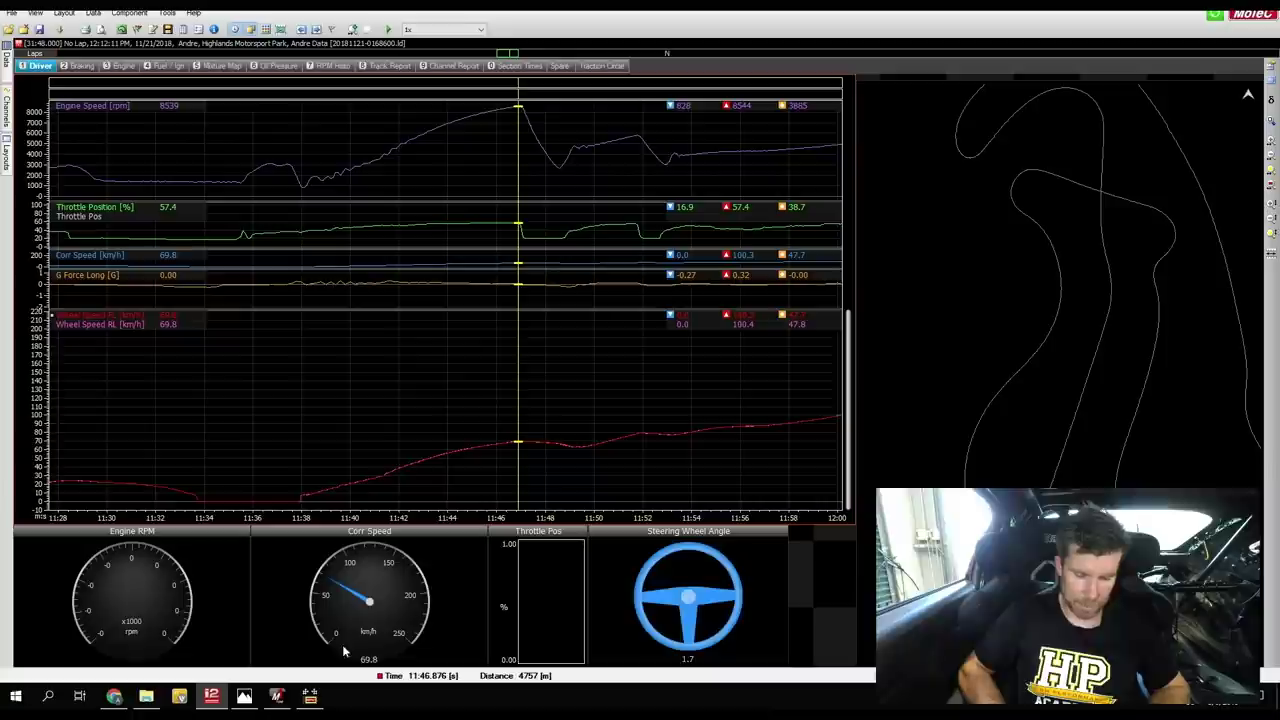
Circle the Engine Speed and Wheel Speed cursor values at the engine speed peak, clearing each mark.
mouse_move(275, 699)
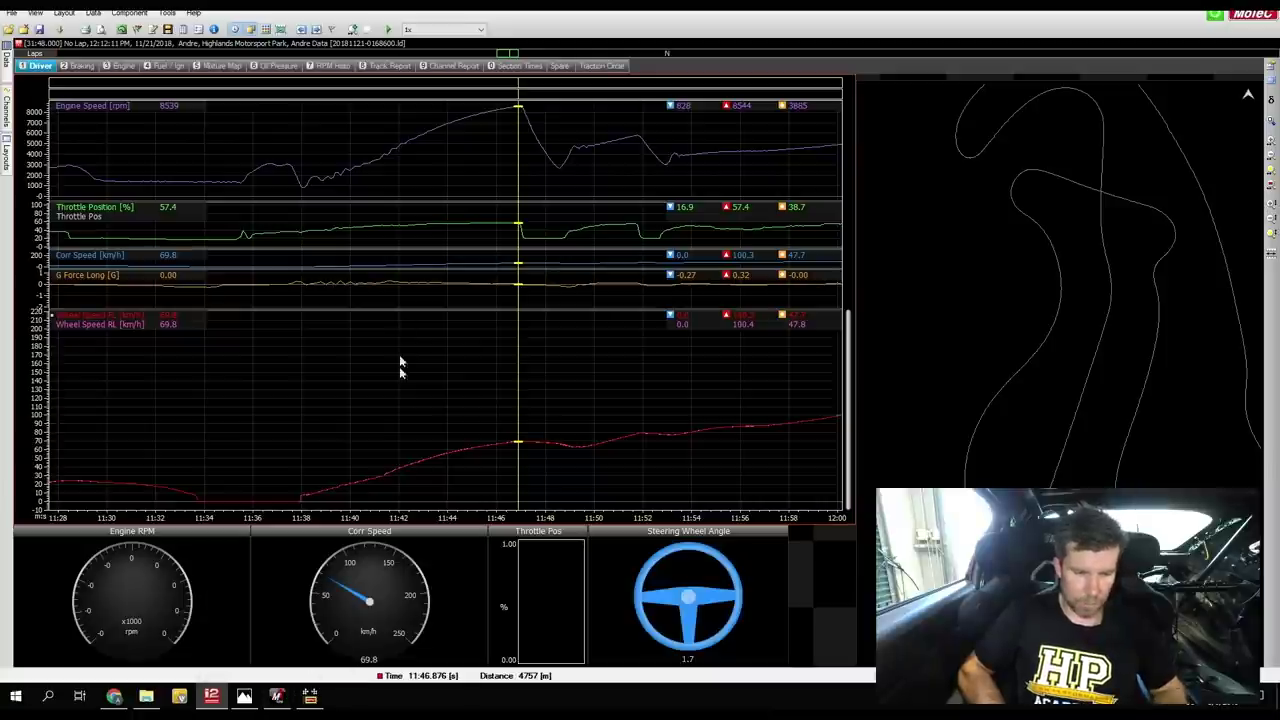
mouse_move(185, 97)
left_mouse_down()
mouse_move(142, 127)
mouse_move(192, 95)
left_mouse_up()
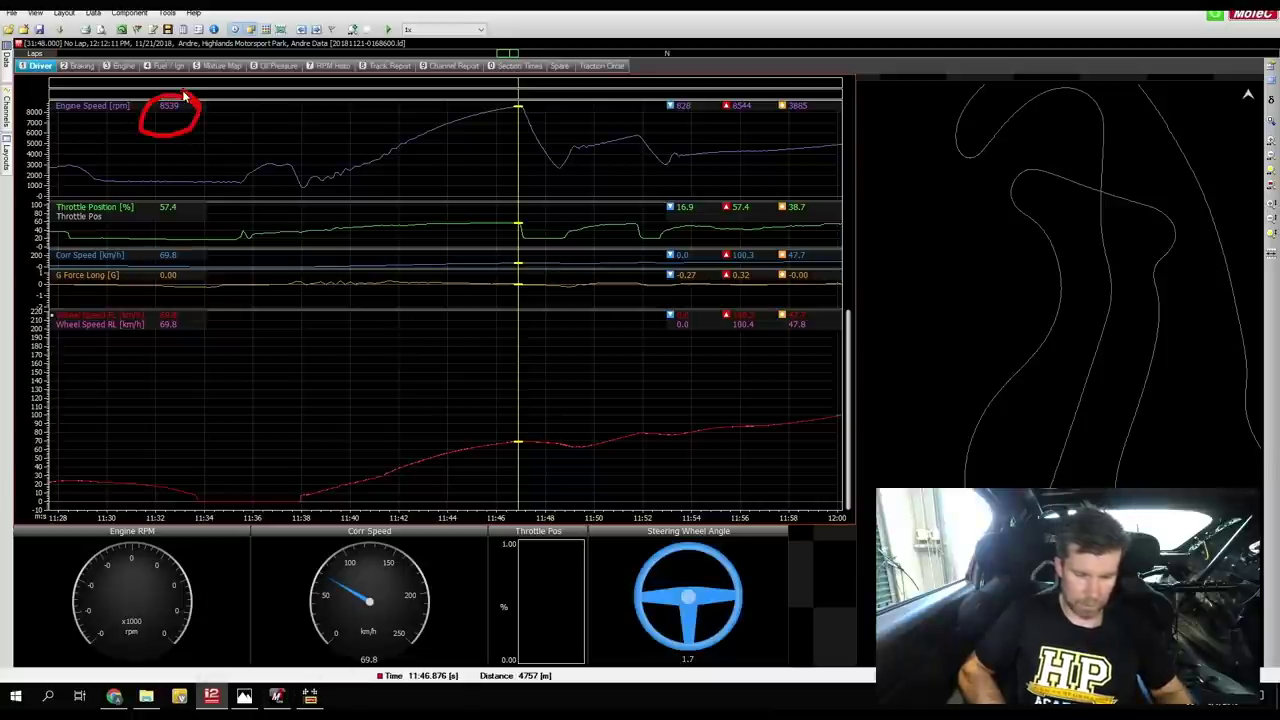
key("Escape")
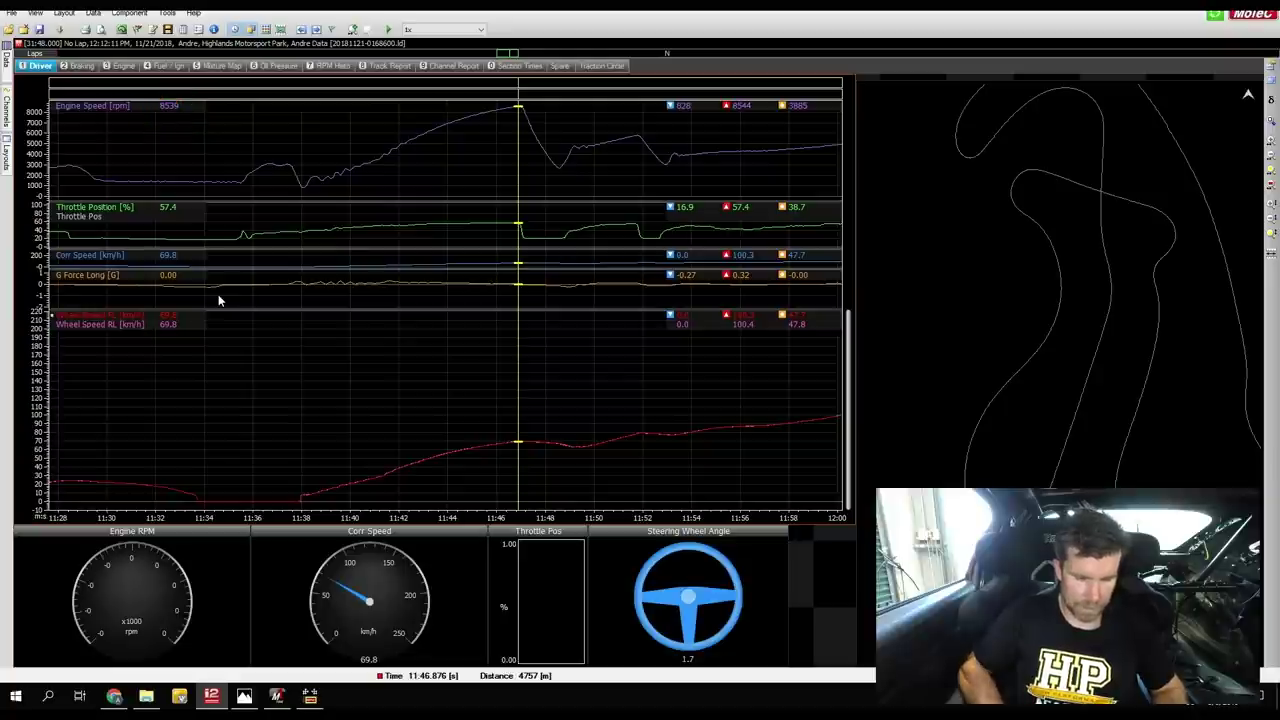
mouse_move(185, 307)
left_mouse_down()
mouse_move(138, 333)
mouse_move(171, 348)
mouse_move(186, 300)
left_mouse_up()
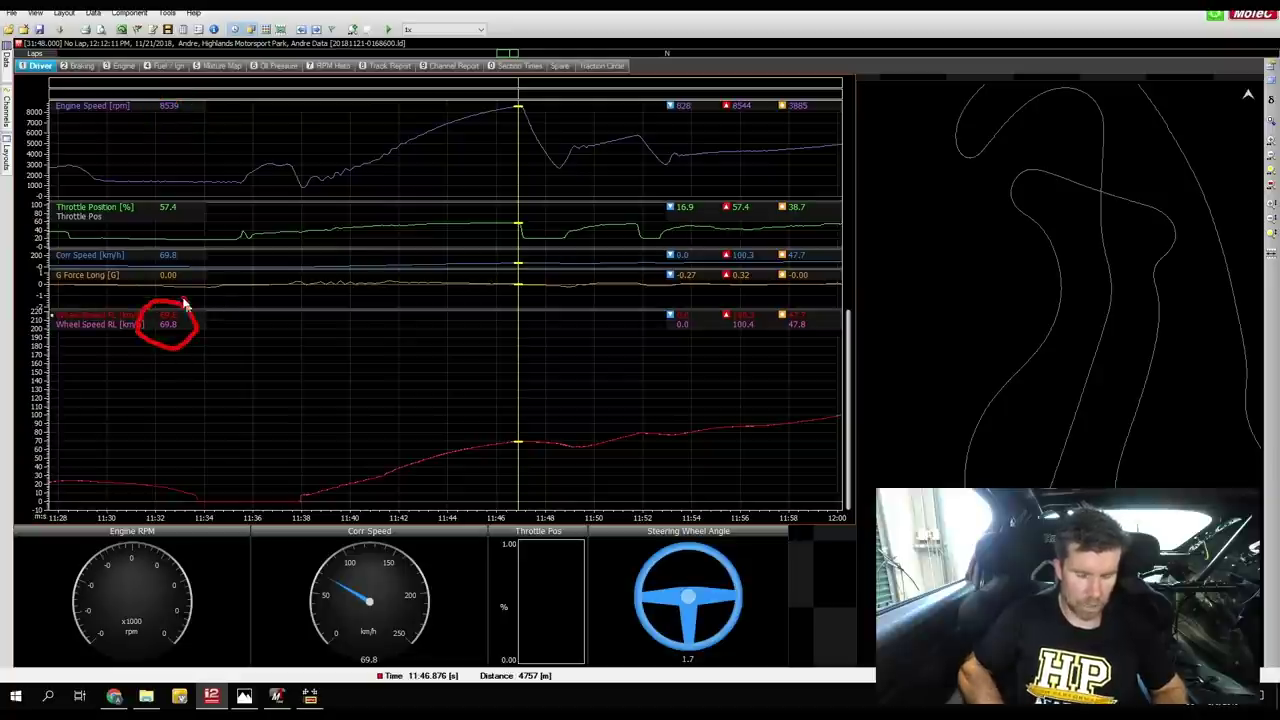
key("Escape")
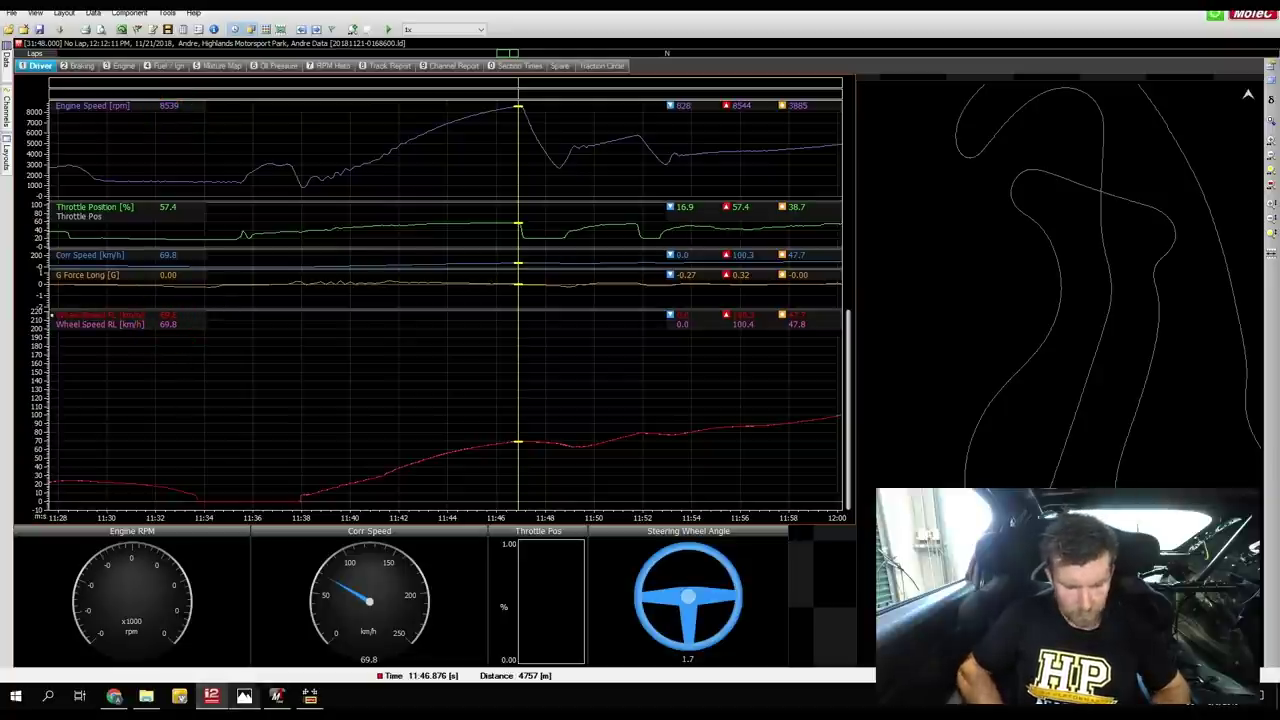
Switch to MoTeC M1 Tune, show the Launch Engine Speed table beside its surface, and examine the 0.0 km/h end of row Eight.
left_click(278, 697)
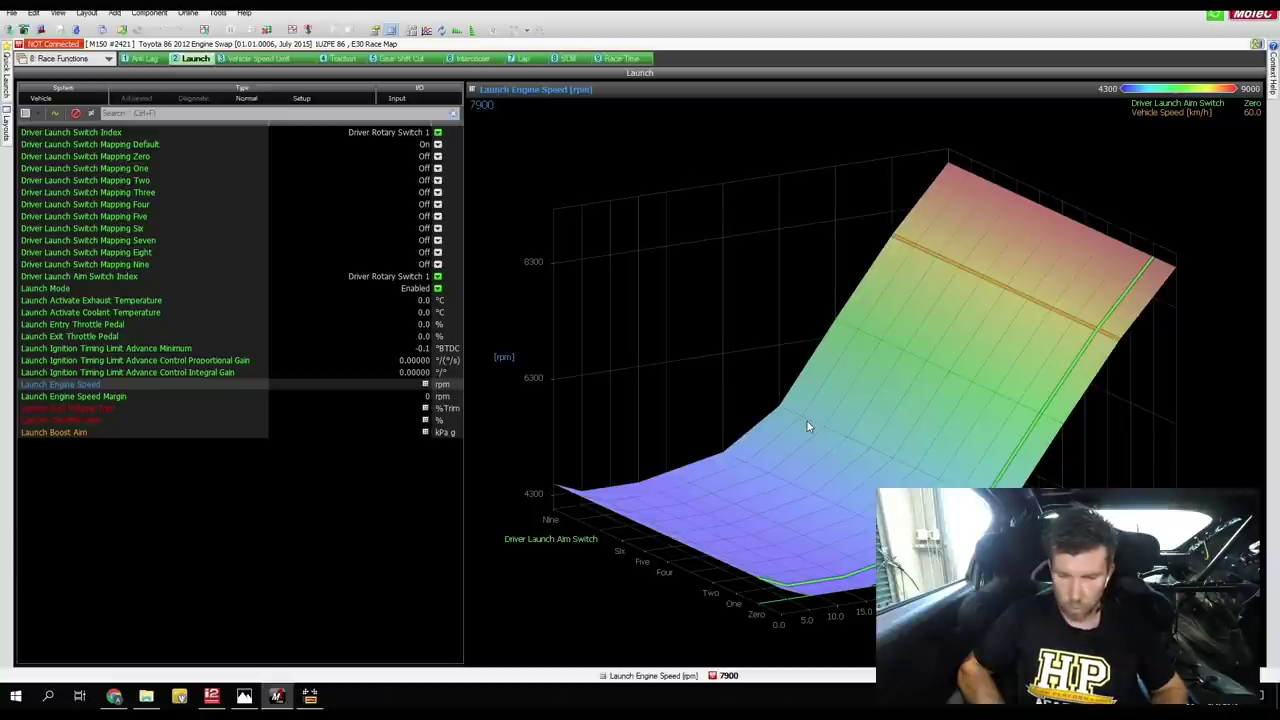
key("t")
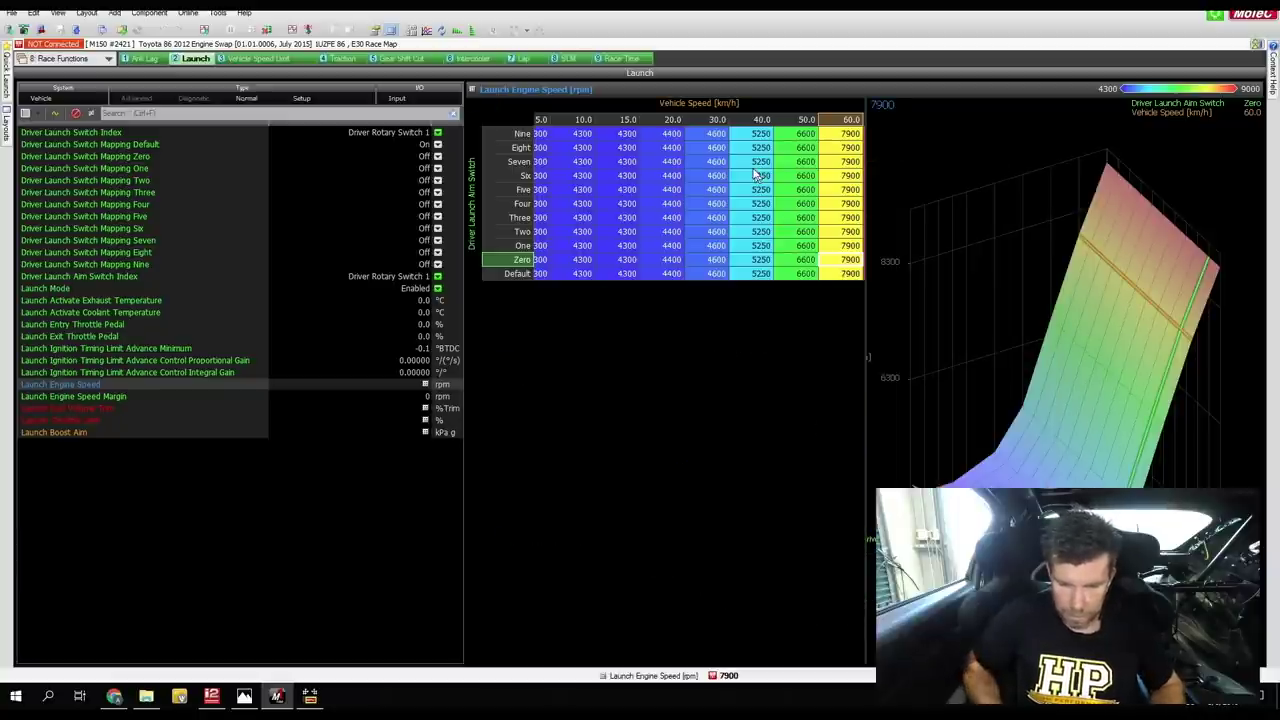
left_click(733, 150)
key("Home")
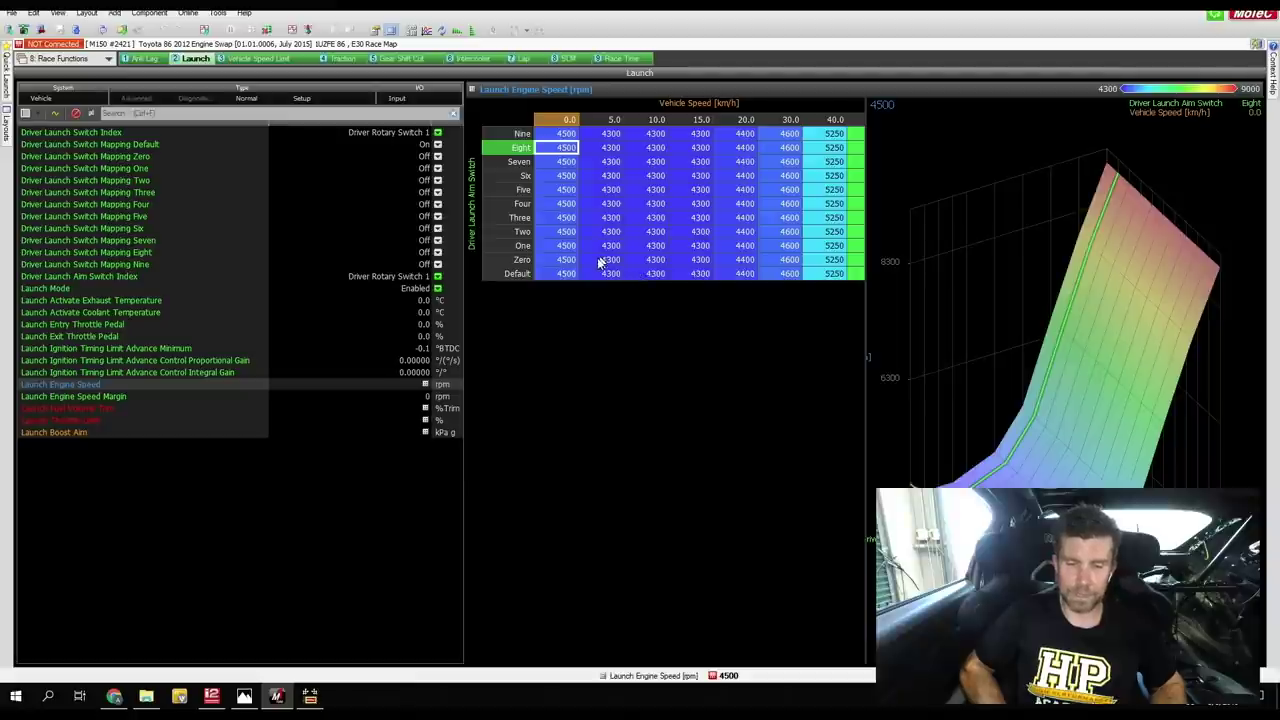
mouse_move(592, 180)
left_mouse_down()
mouse_move(578, 128)
mouse_move(540, 285)
mouse_move(593, 256)
left_mouse_up()
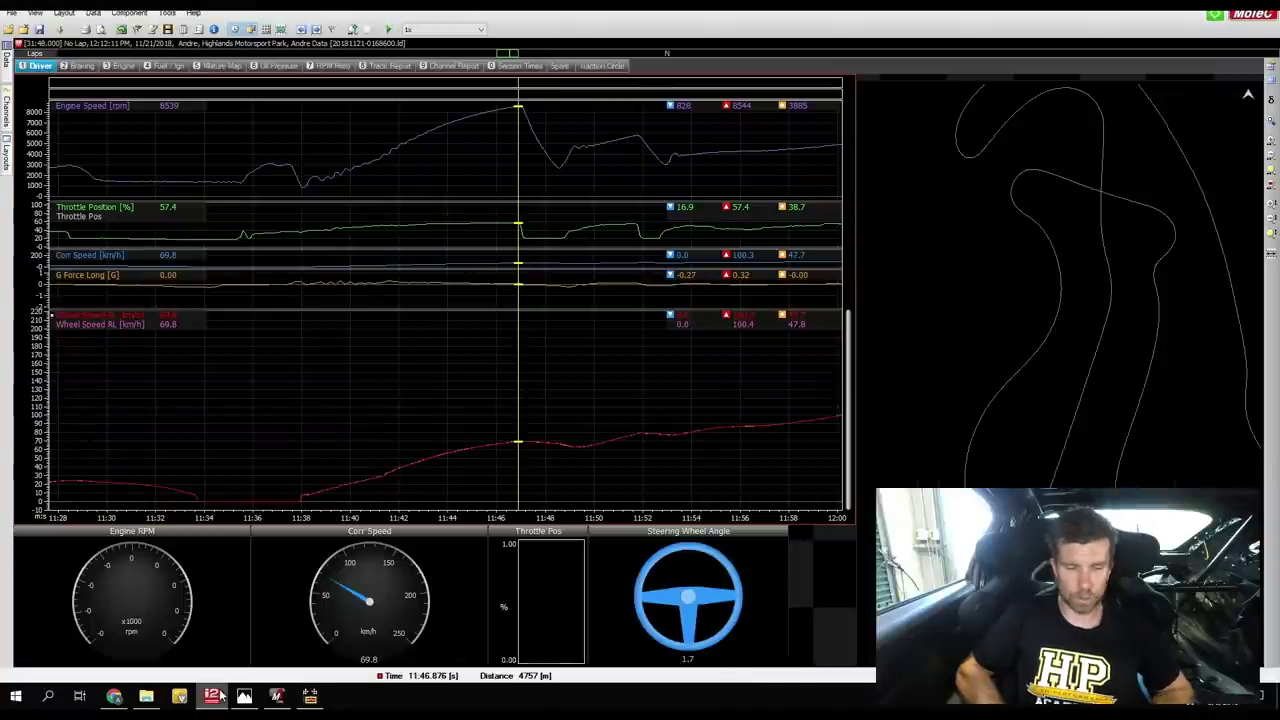
Return to MoTeC i2, place the time cursor at about 11:41.7, and mark the wheel speed values and the initial wheel speed ramp.
left_click(211, 696)
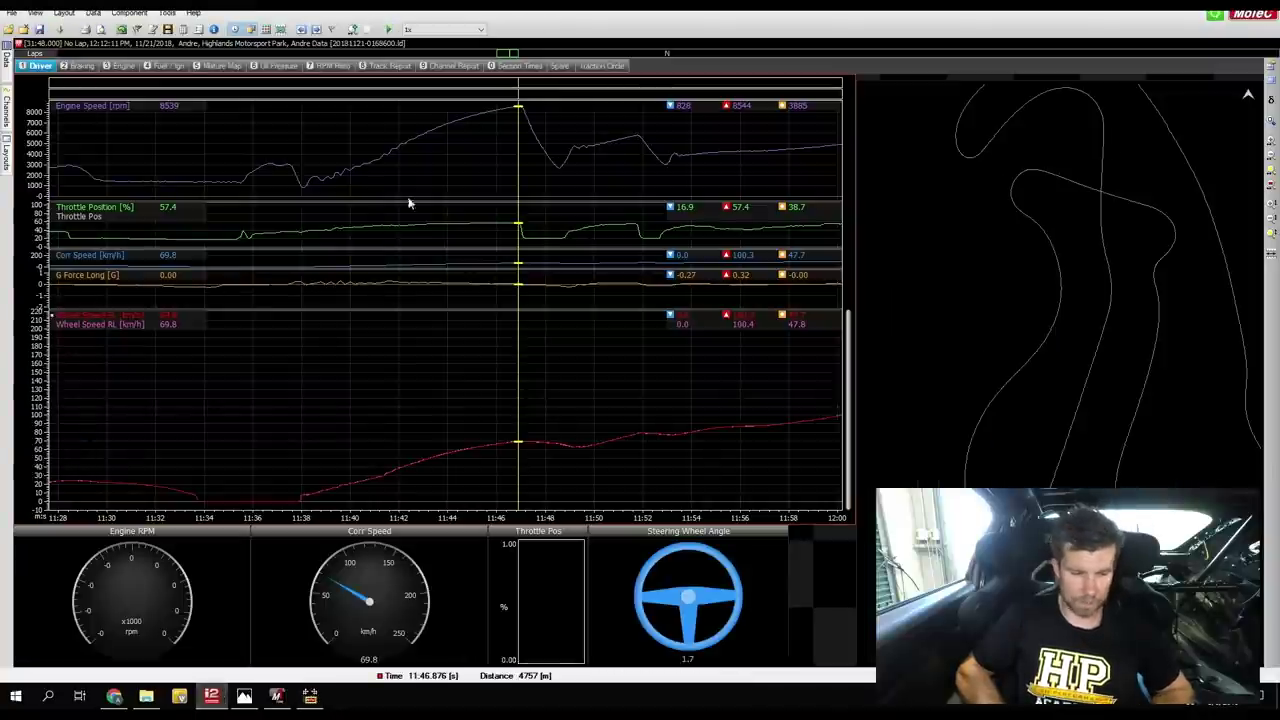
left_click_drag(423, 160, 393, 167)
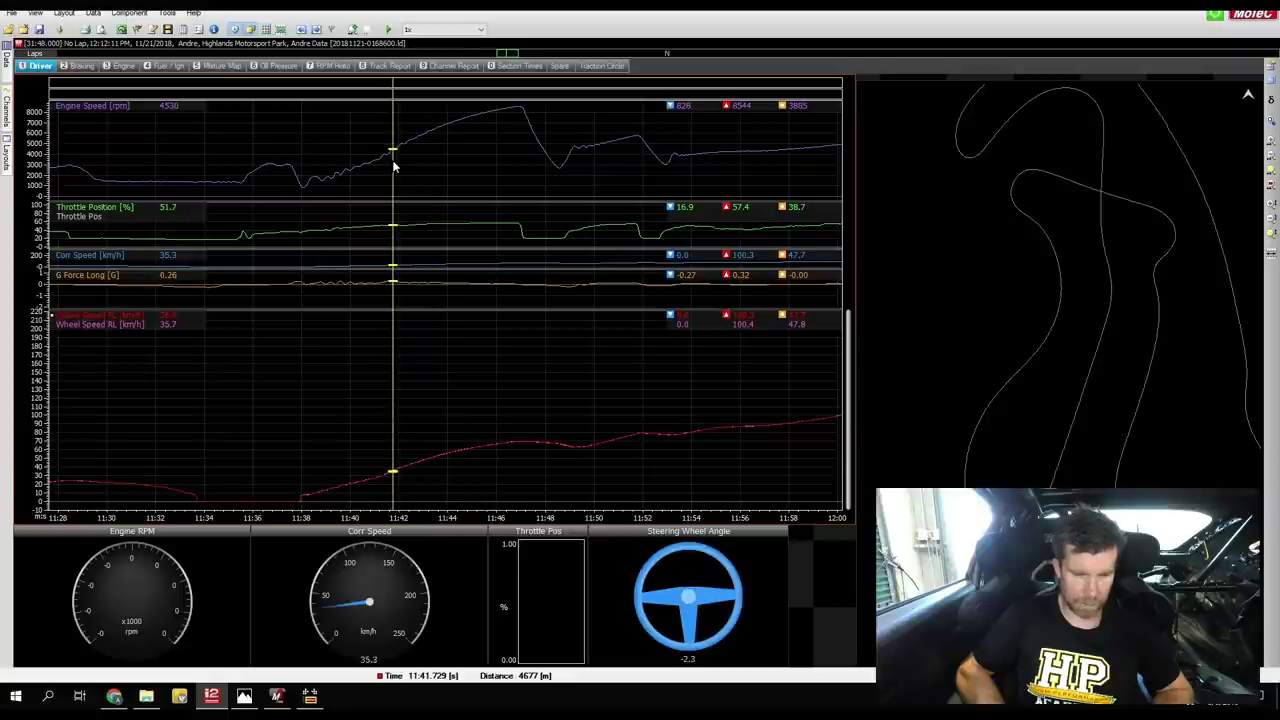
mouse_move(196, 304)
left_mouse_down()
mouse_move(149, 305)
mouse_move(131, 347)
mouse_move(196, 308)
left_mouse_up()
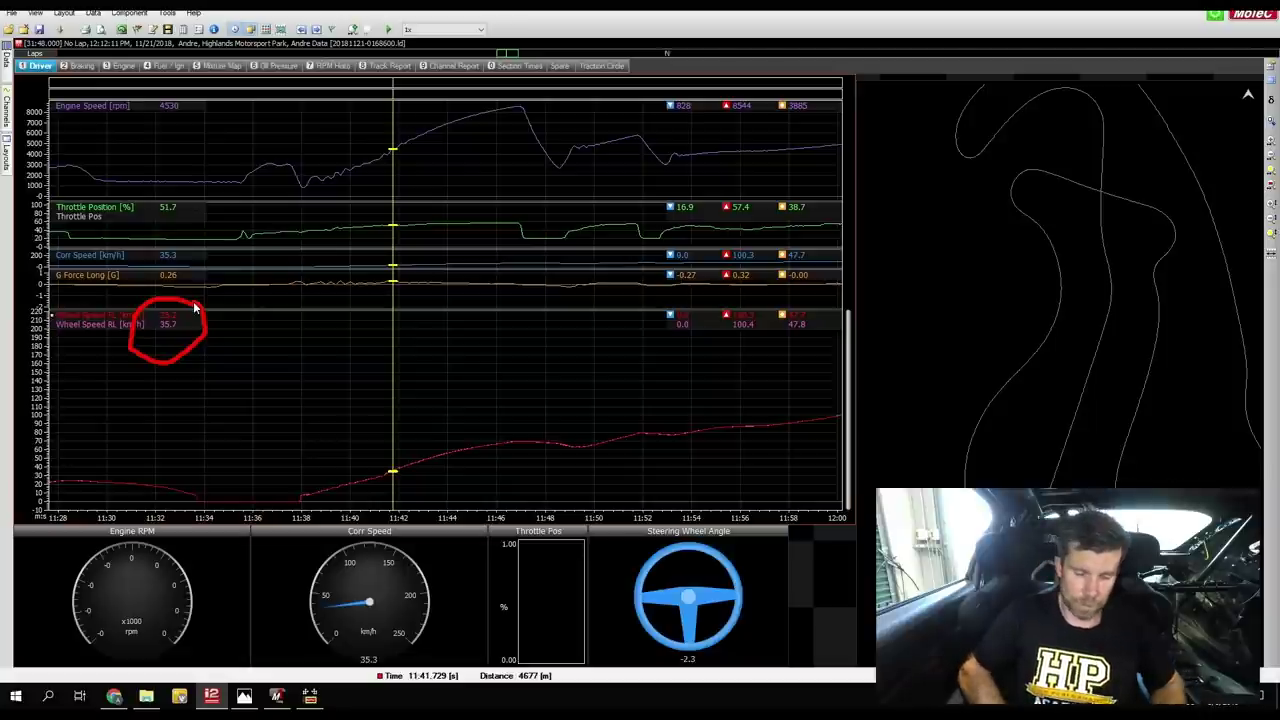
key("Escape")
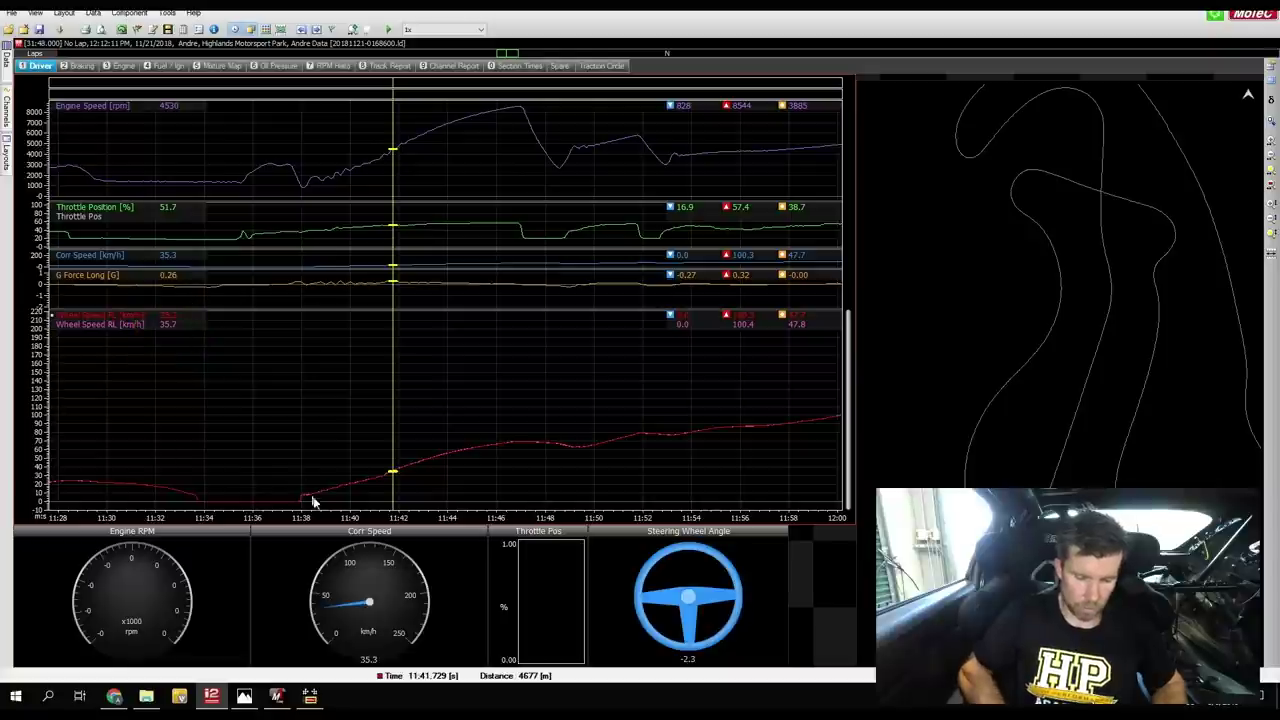
mouse_move(297, 496)
left_mouse_down()
mouse_move(299, 471)
mouse_move(409, 465)
left_mouse_up()
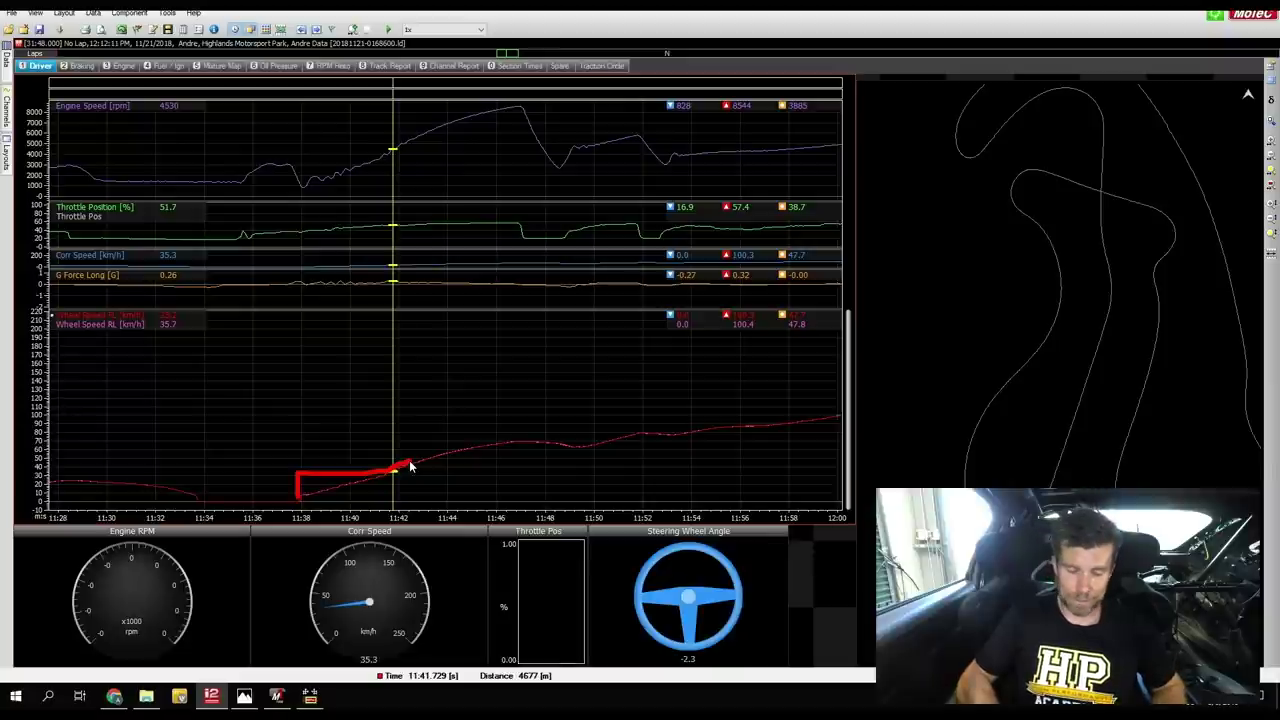
key("Escape")
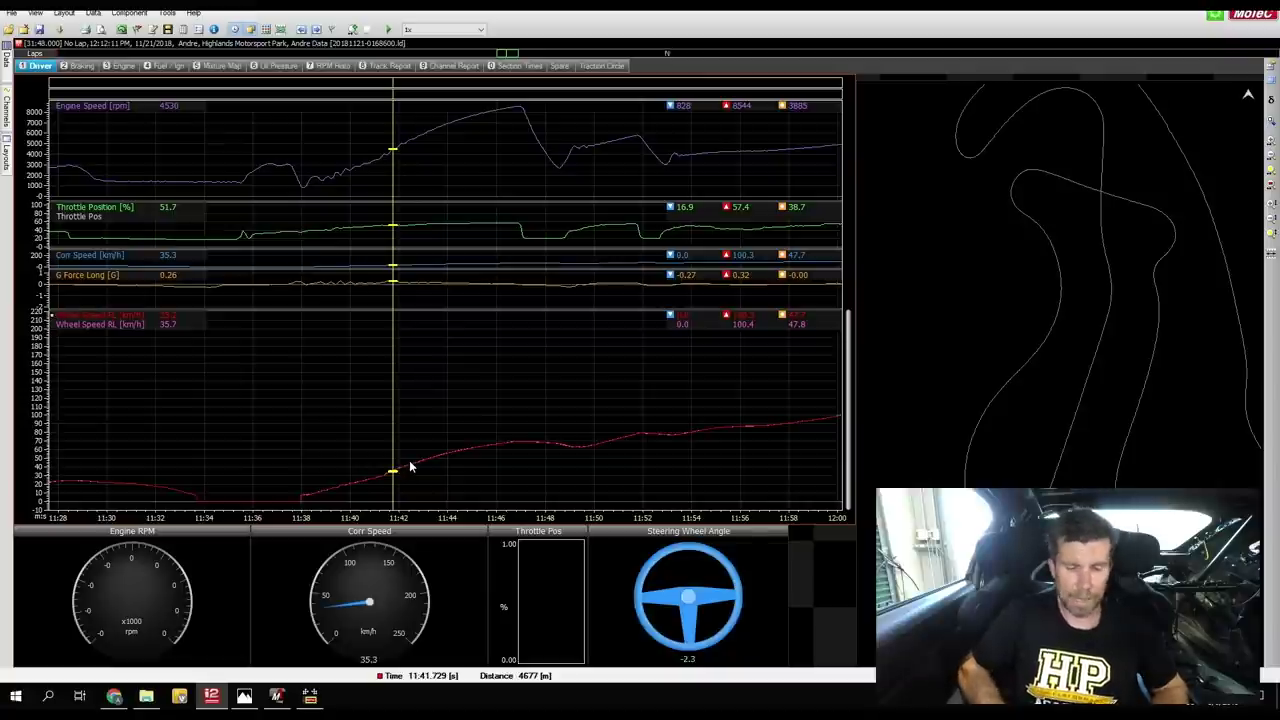
Switch to MoTeC M1 Tune and circle the 5.0 to 15.0 km/h columns of the Launch Engine Speed table and the neighbouring higher-speed columns.
left_click(276, 697)
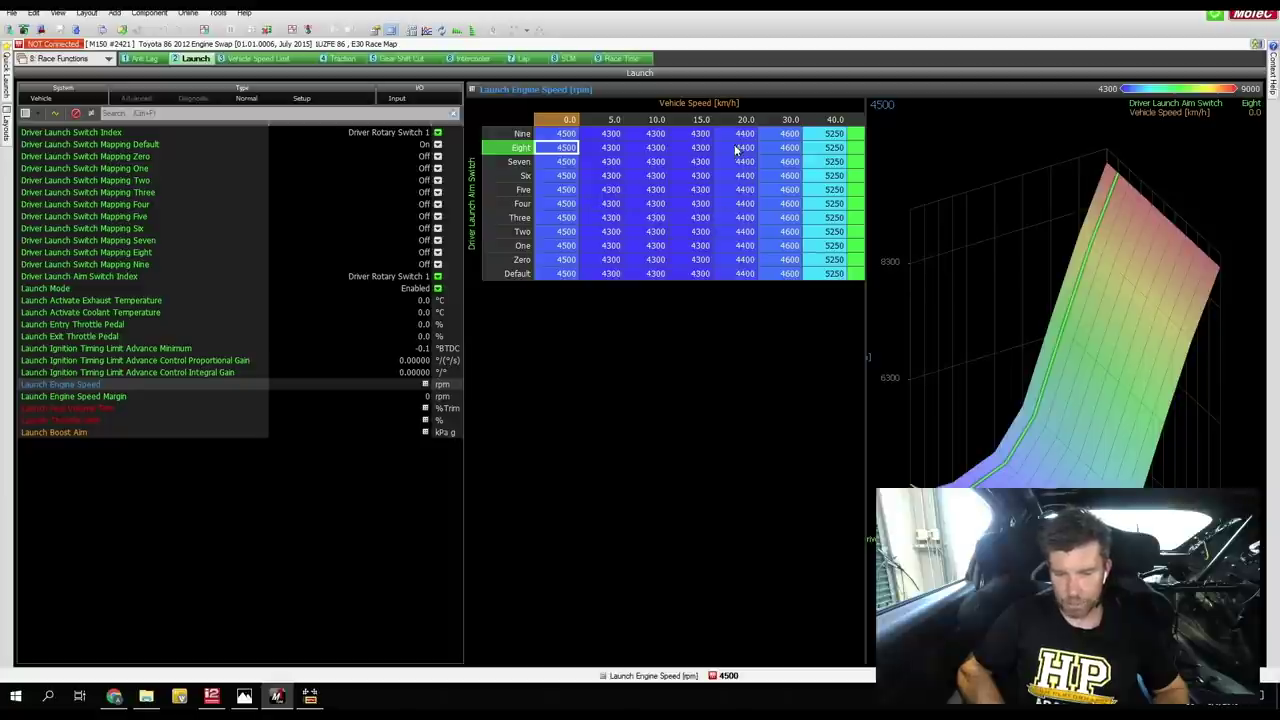
mouse_move(716, 128)
left_mouse_down()
mouse_move(632, 103)
mouse_move(578, 150)
mouse_move(575, 253)
mouse_move(600, 291)
mouse_move(650, 308)
mouse_move(717, 272)
mouse_move(730, 181)
mouse_move(712, 127)
left_mouse_up()
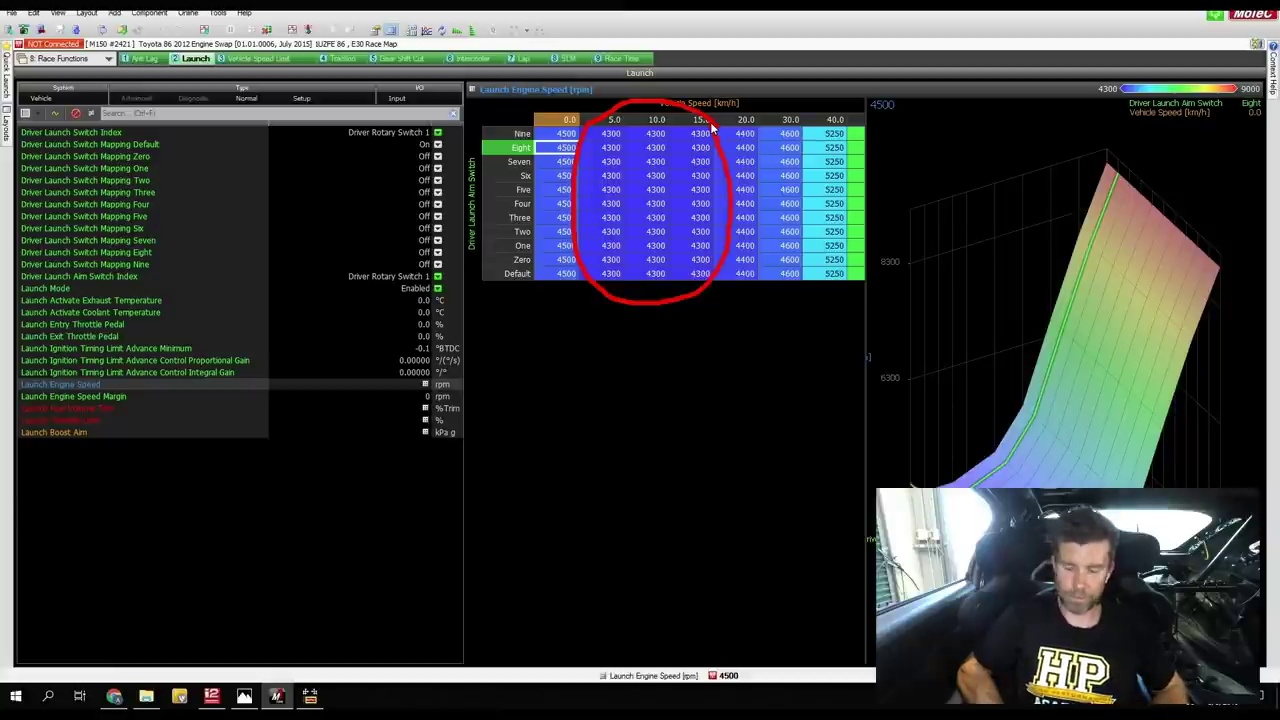
key("e")
mouse_move(762, 138)
left_mouse_down()
mouse_move(712, 118)
mouse_move(713, 258)
mouse_move(728, 312)
mouse_move(769, 198)
mouse_move(760, 127)
left_mouse_up()
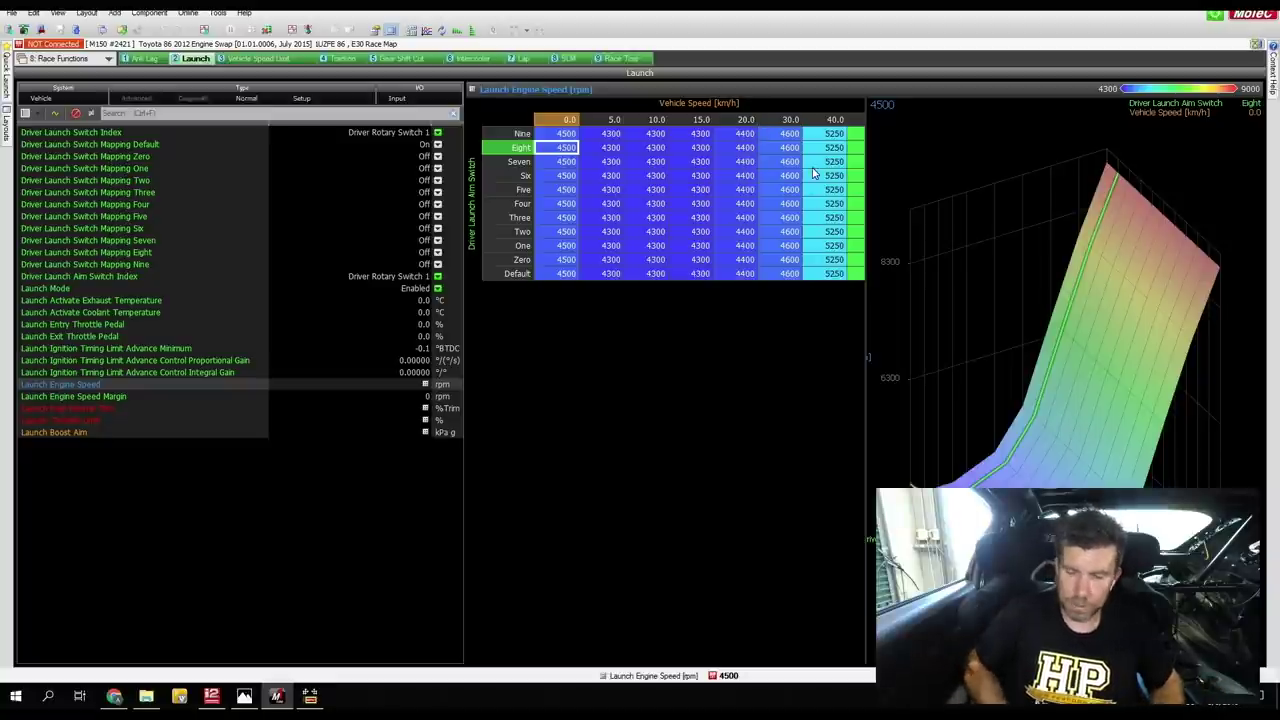
Select the 40.0 and 50.0 km/h cells of row Seven in the Launch Engine Speed table, and the 50.0 km/h cell of row Four.
key("Up")
key("Right")
key("Right")
key("Right")
key("Right")
key("Right")
key("Right")
key("shift+Right")
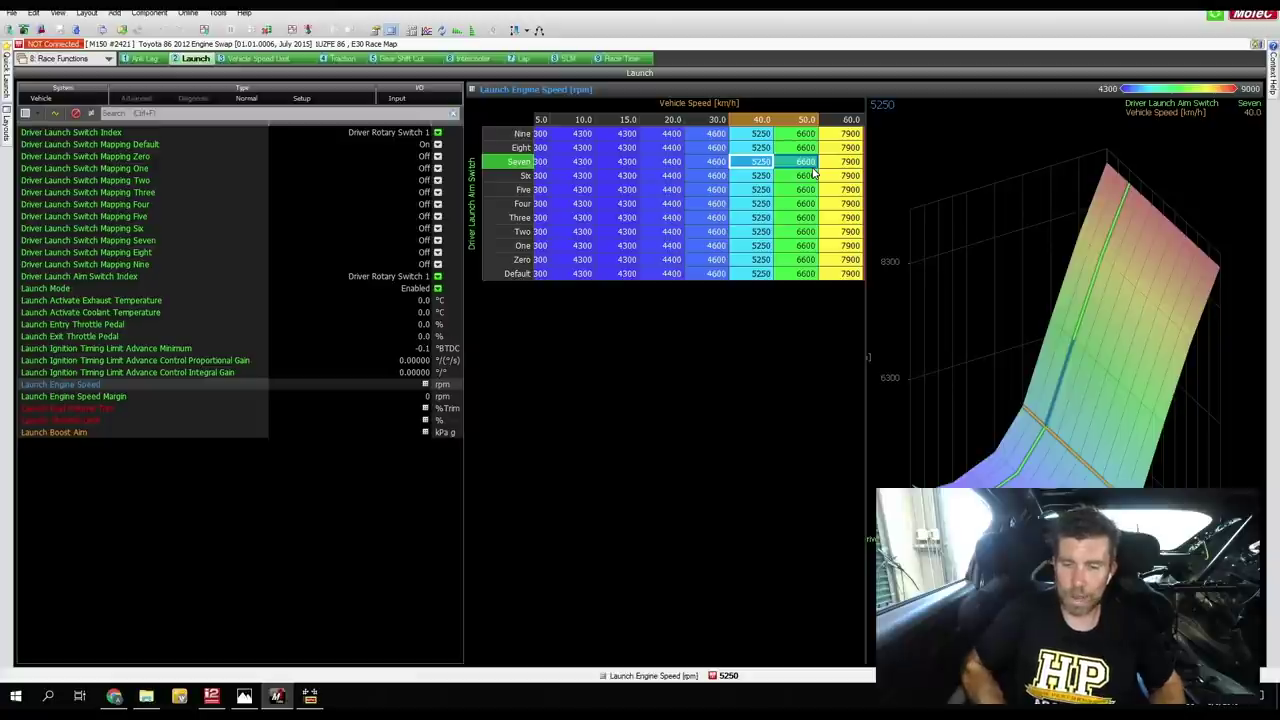
left_click(793, 207)
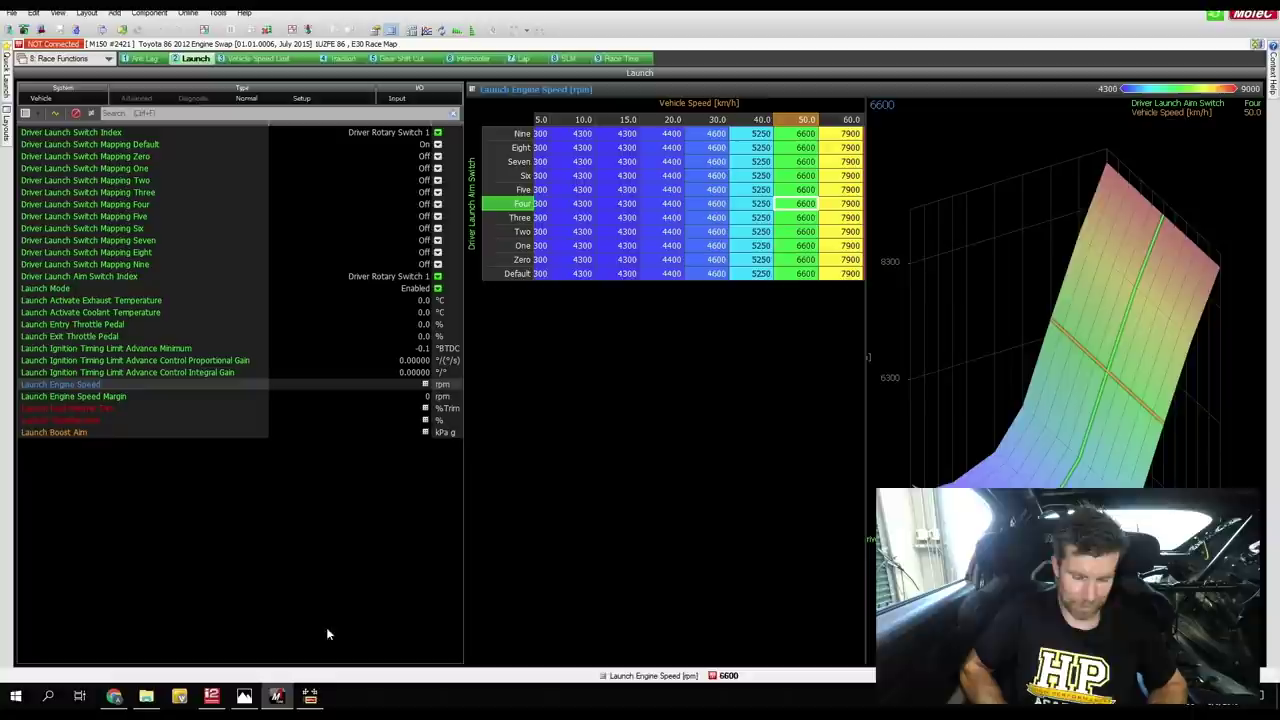
Return to MoTeC i2, place the time cursor at about 11:43.2 on the launch, and circle the Wheel Speed values.
left_click(211, 695)
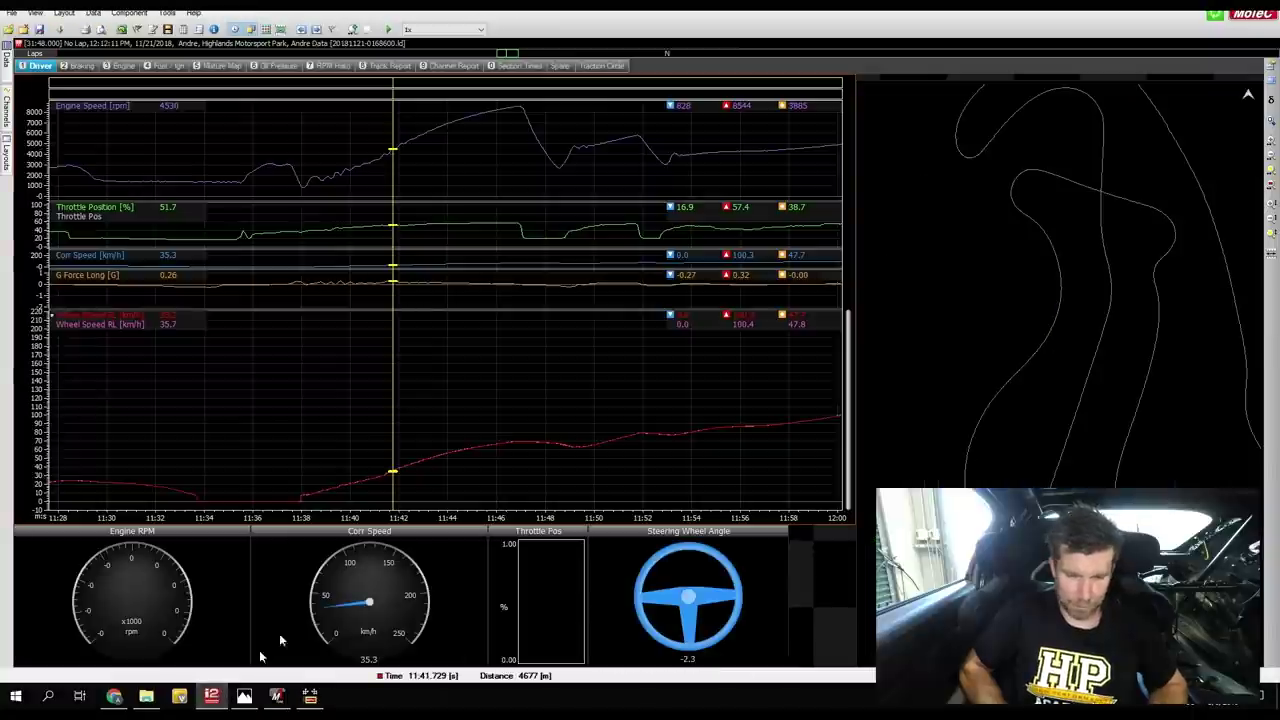
left_click(416, 410)
left_click_drag(416, 410, 429, 410)
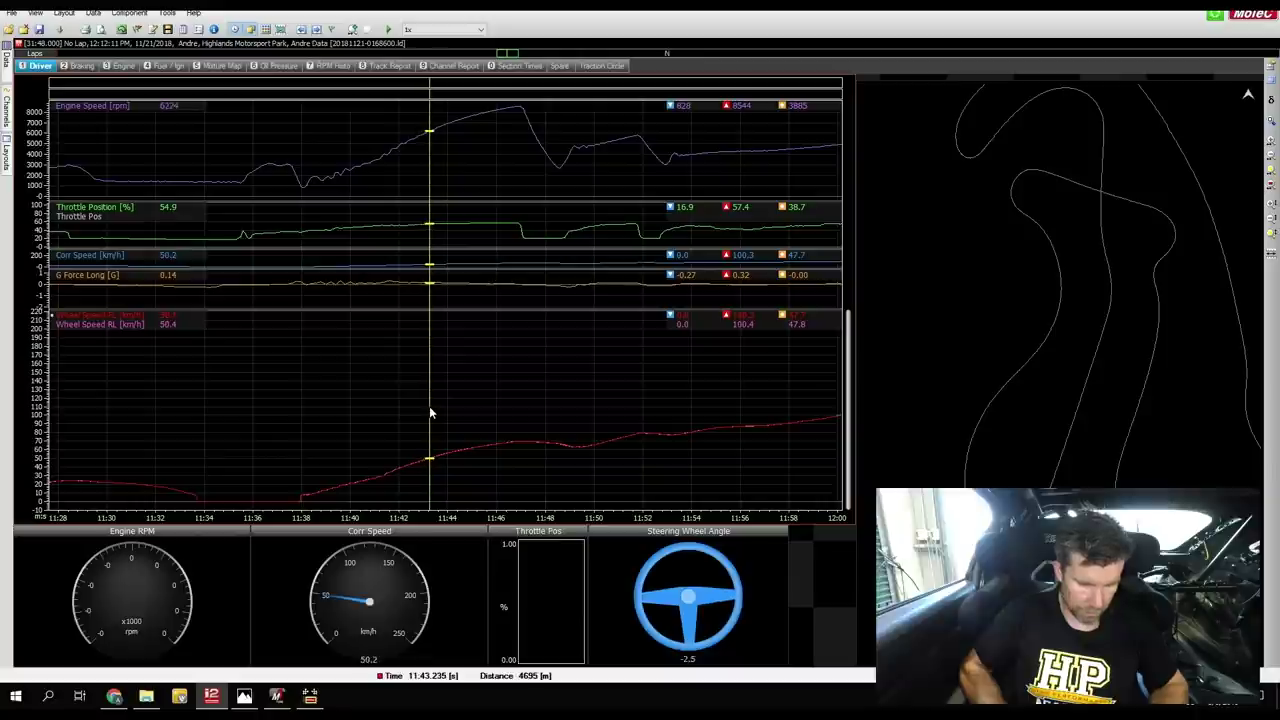
mouse_move(189, 297)
left_mouse_down()
mouse_move(151, 294)
mouse_move(136, 320)
mouse_move(180, 344)
mouse_move(172, 282)
left_mouse_up()
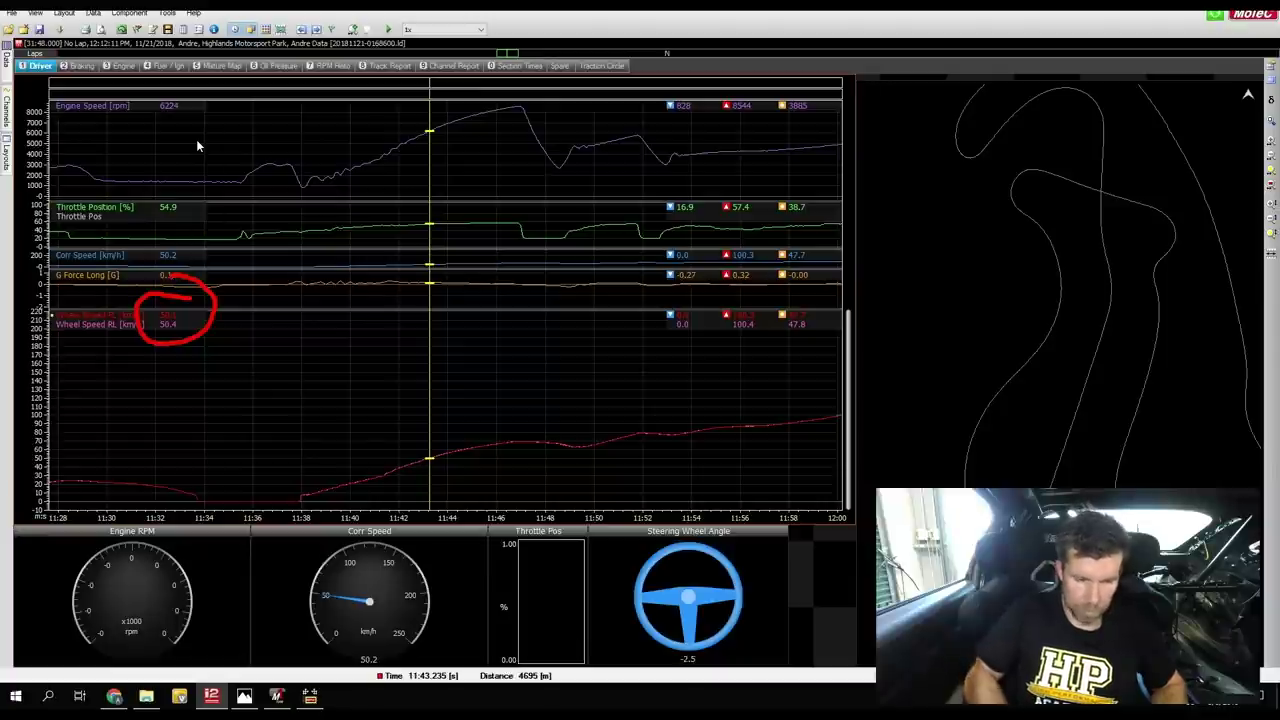
Circle the Engine Speed value and move the time cursor along the launch to about 11:43.8.
key("e")
mouse_move(178, 104)
left_mouse_down()
mouse_move(157, 114)
mouse_move(206, 120)
mouse_move(200, 109)
left_mouse_up()
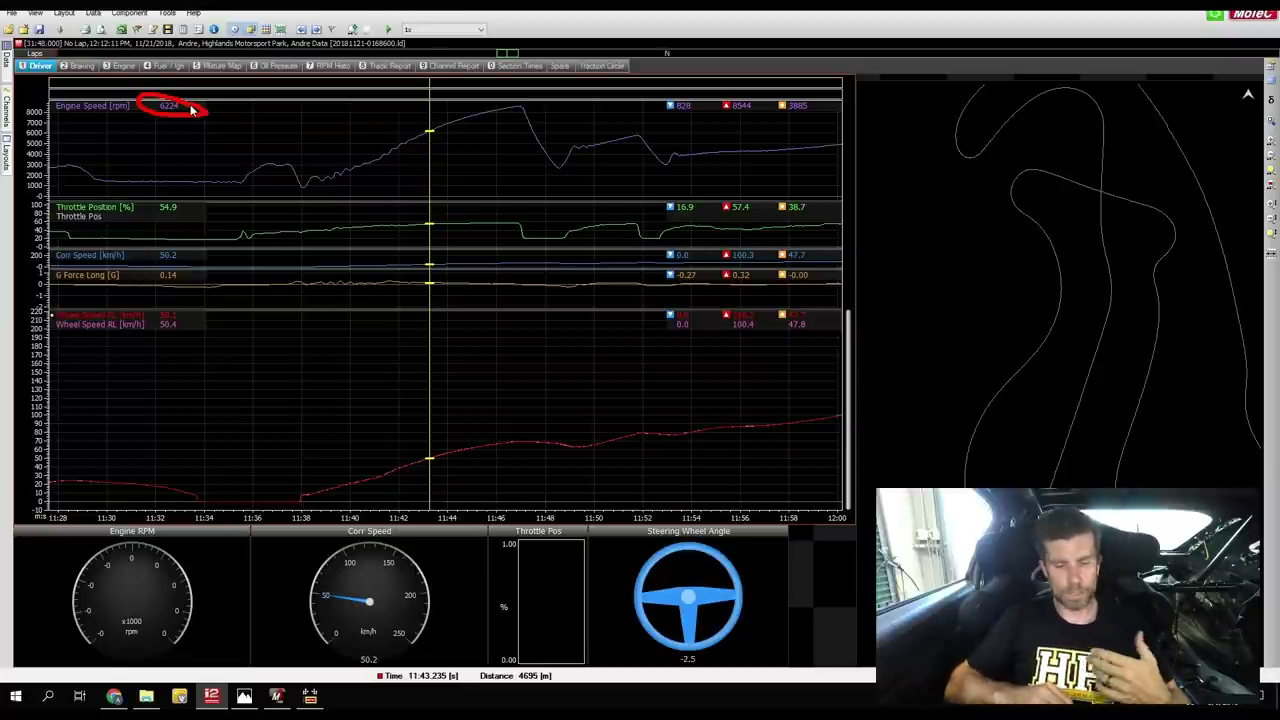
left_click(446, 421)
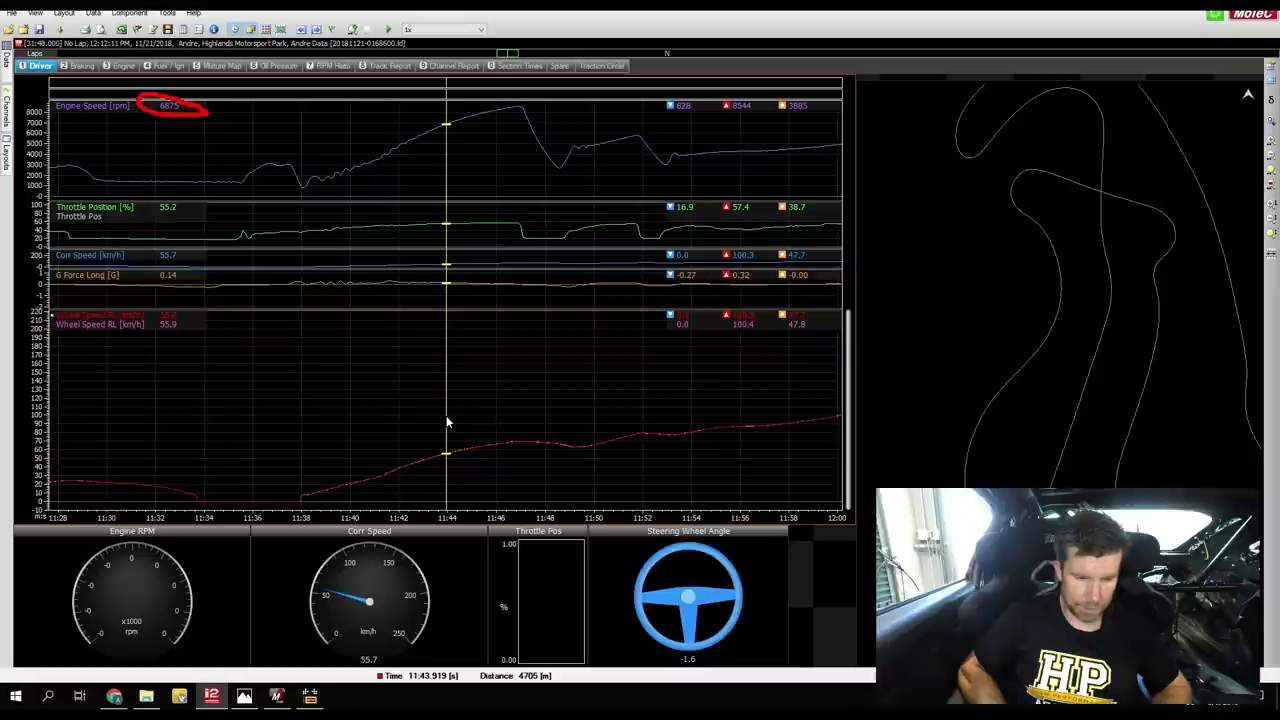
left_click_drag(447, 421, 442, 413)
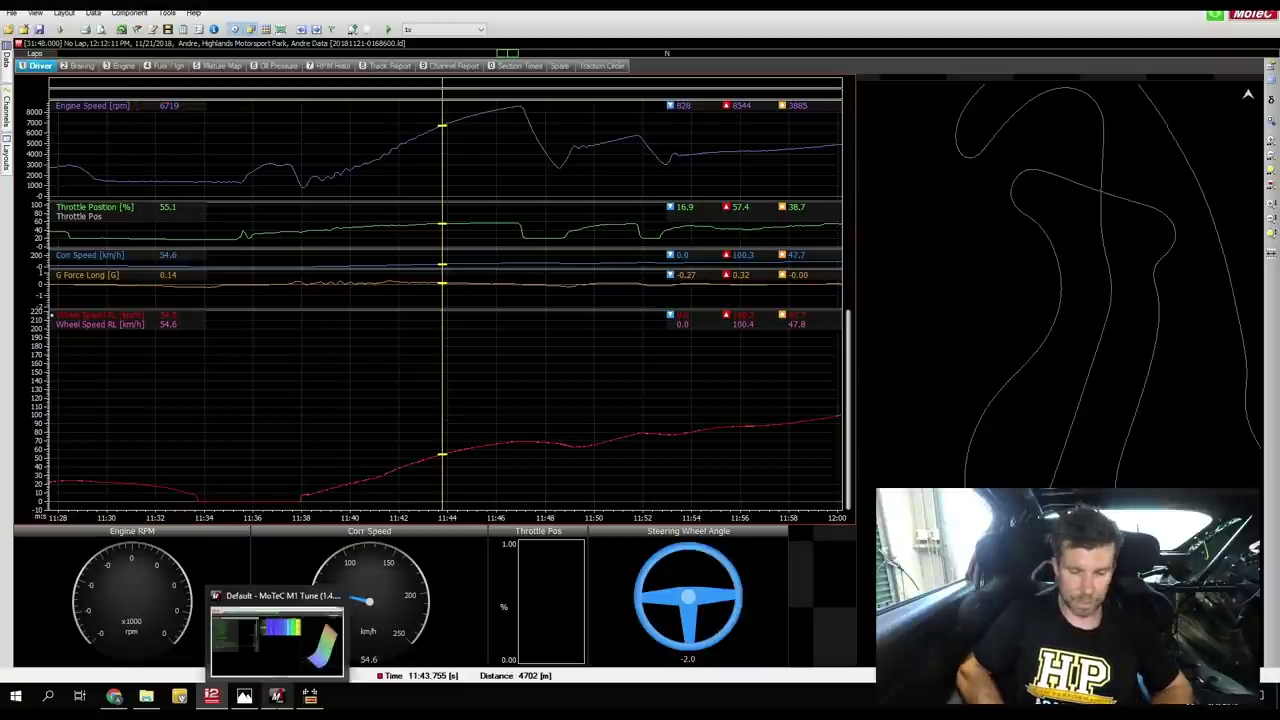
Switch to MoTeC M1 Tune, select the 60.0 and 70.0 km/h cells of row One in the Launch Engine Speed table, and circle the 70.0 km/h column.
left_click(277, 697)
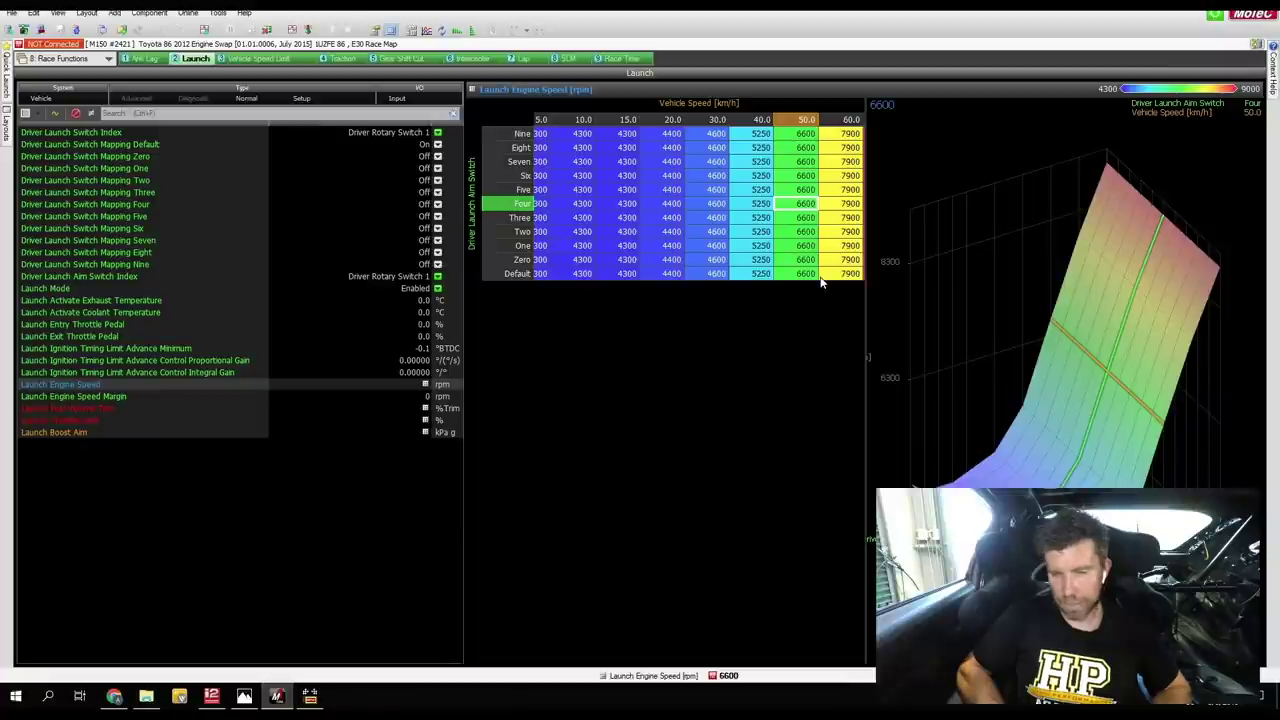
mouse_move(820, 283)
left_mouse_down()
mouse_move(828, 164)
mouse_move(810, 110)
mouse_move(763, 167)
mouse_move(777, 297)
mouse_move(801, 311)
mouse_move(824, 276)
left_mouse_up()
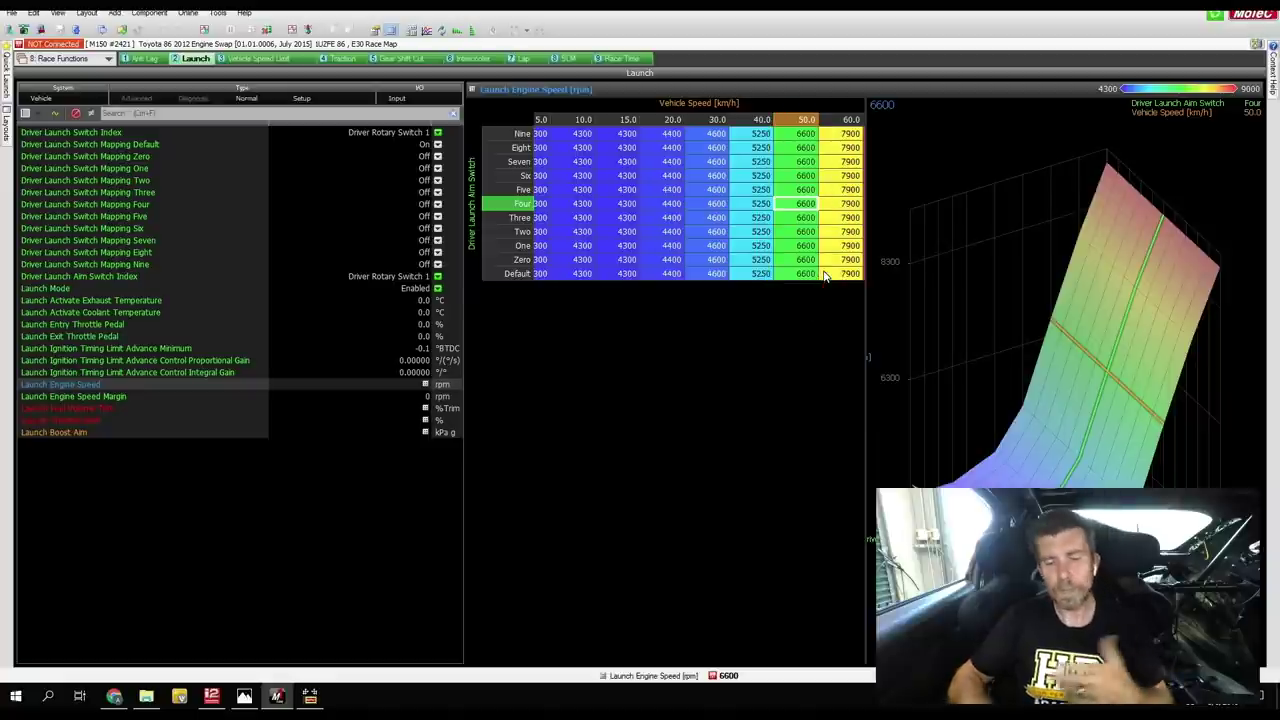
left_click(830, 250)
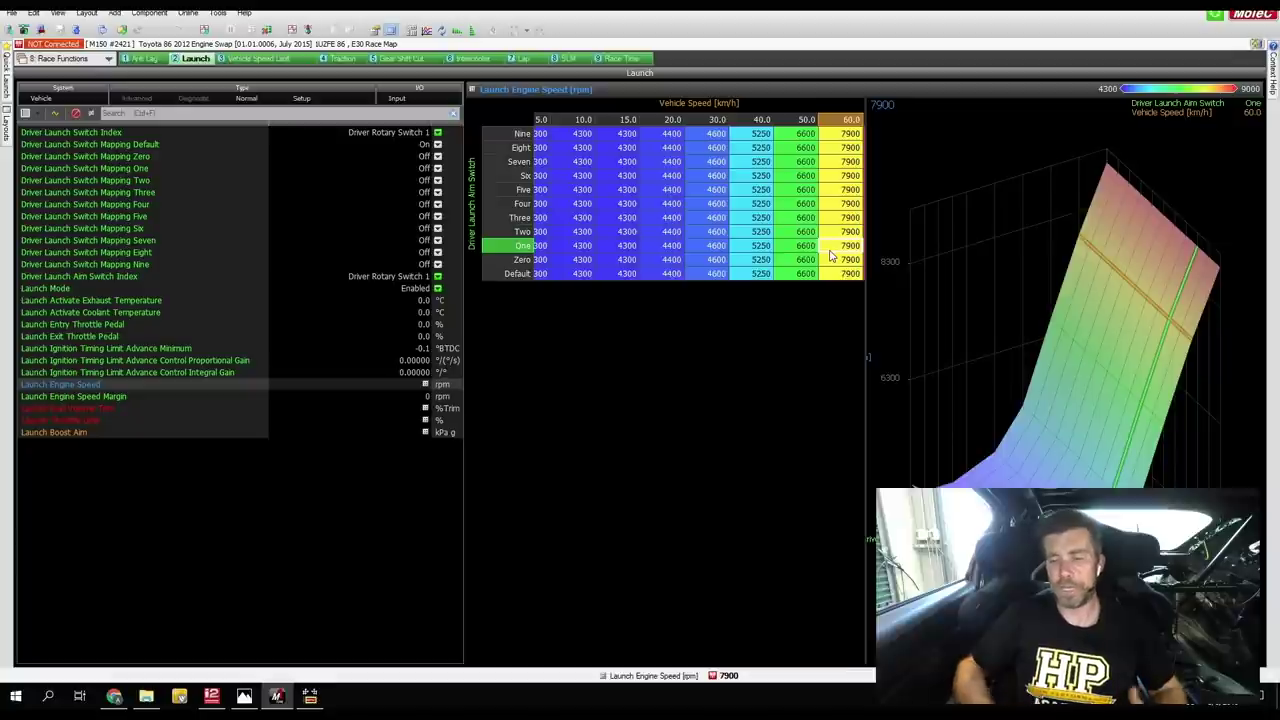
key("Insert")
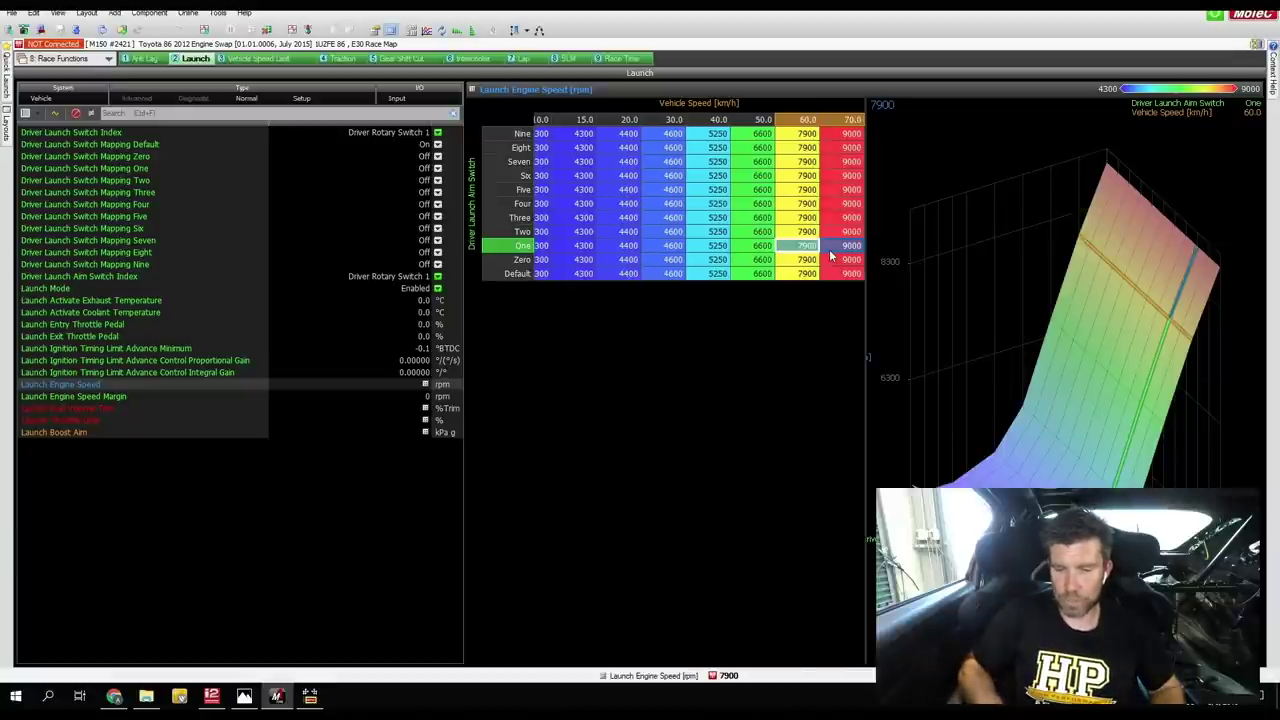
mouse_move(850, 92)
left_mouse_down()
mouse_move(815, 130)
mouse_move(866, 316)
mouse_move(880, 118)
left_mouse_up()
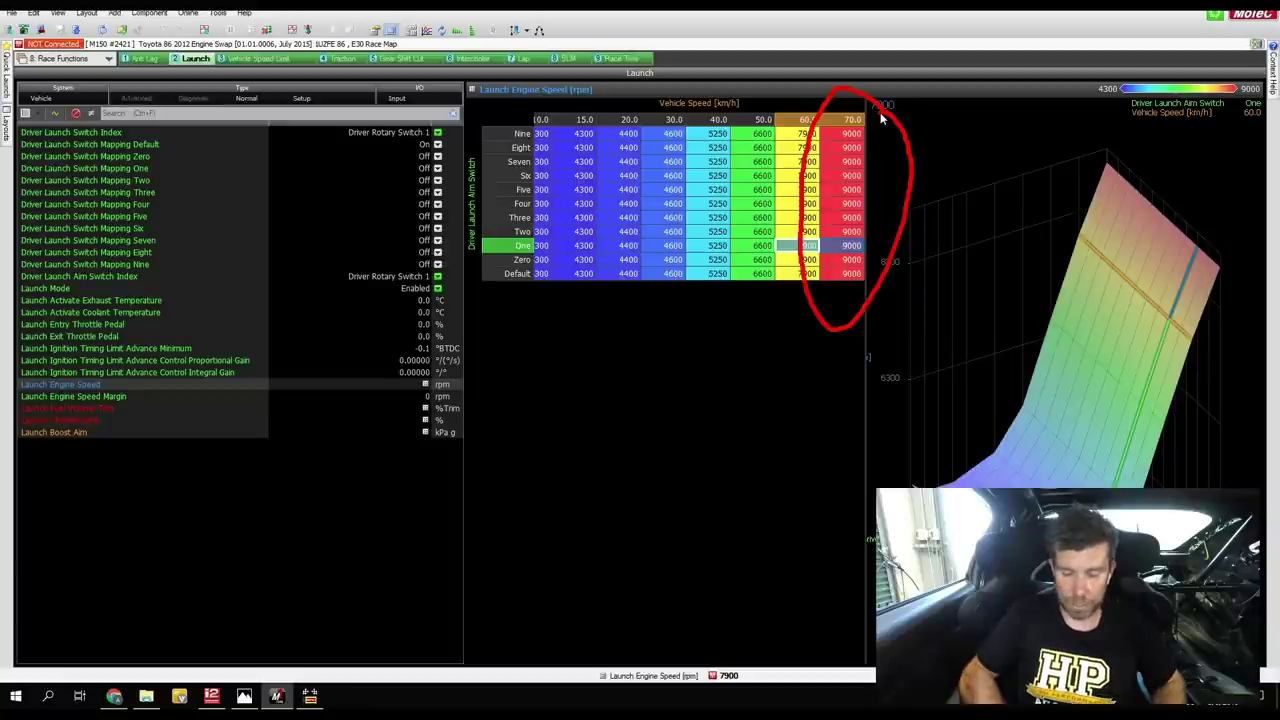
key("Escape")
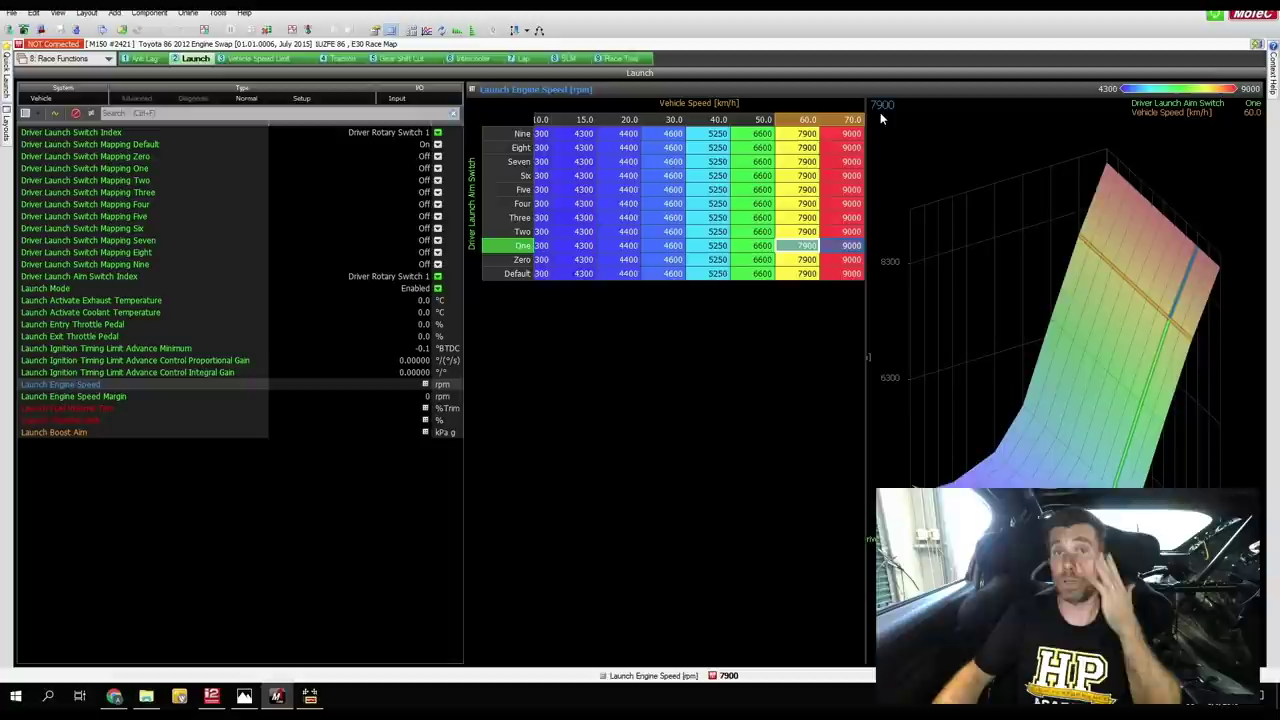
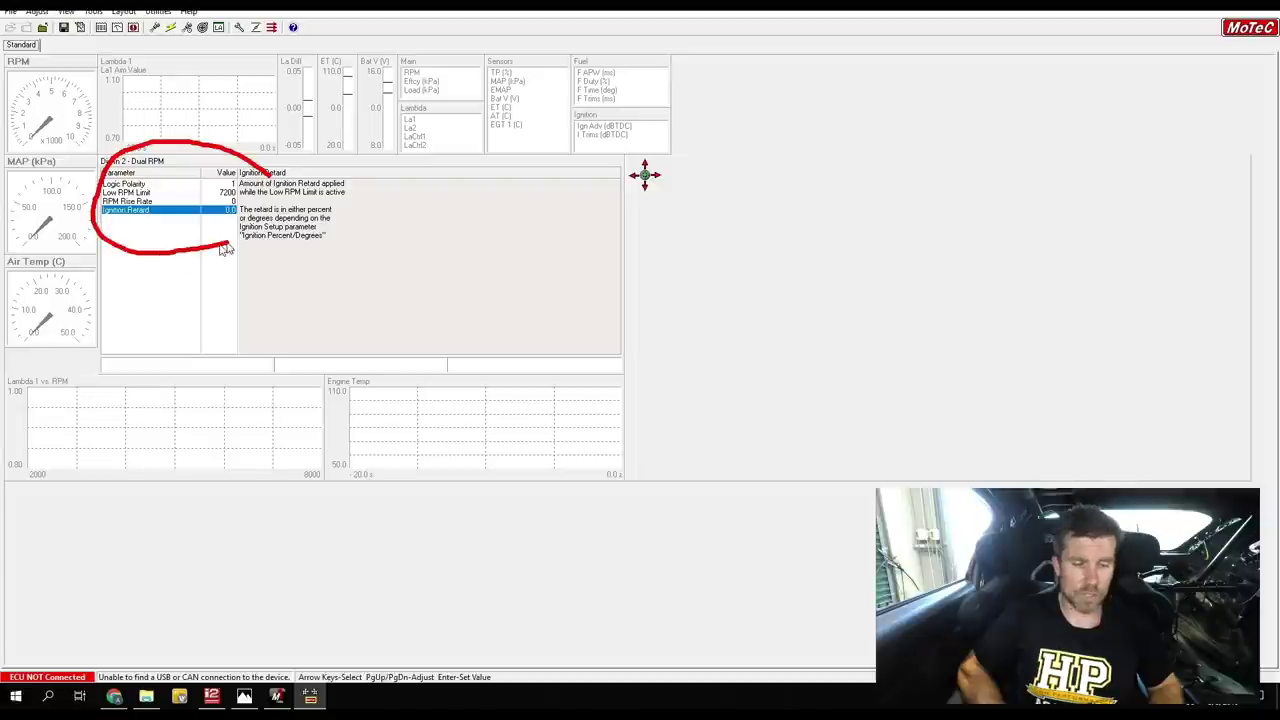
Clear the circle around the Dig In 2 - Dual RPM parameters and mark the Ignition Retard value.
key("Escape")
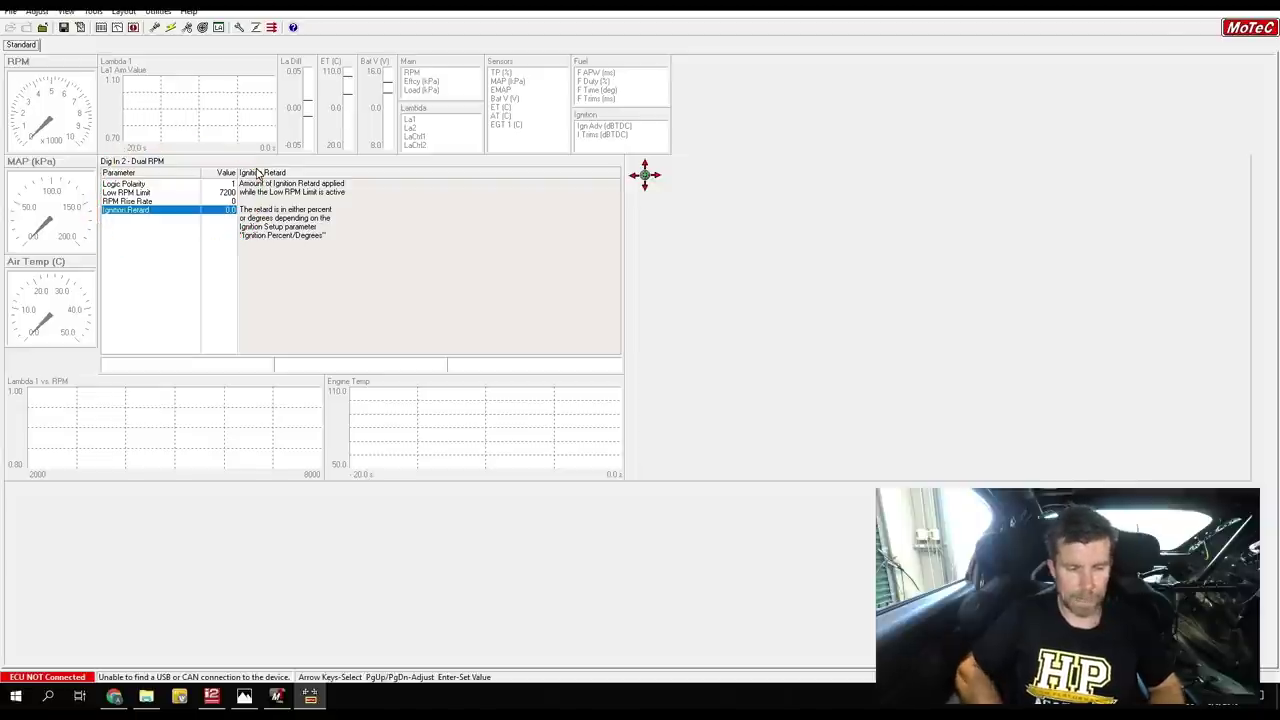
mouse_move(242, 204)
left_mouse_down()
mouse_move(196, 195)
mouse_move(90, 210)
mouse_move(160, 233)
mouse_move(227, 226)
mouse_move(242, 200)
left_mouse_up()
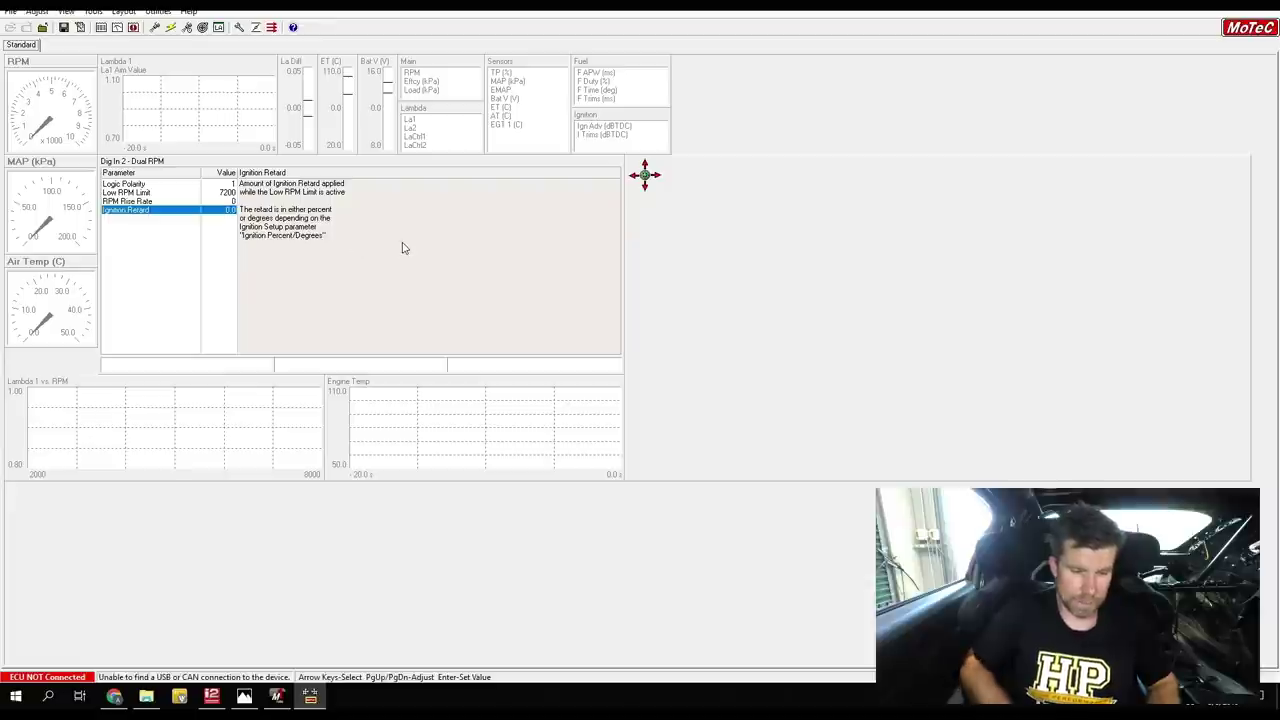
key("Escape")
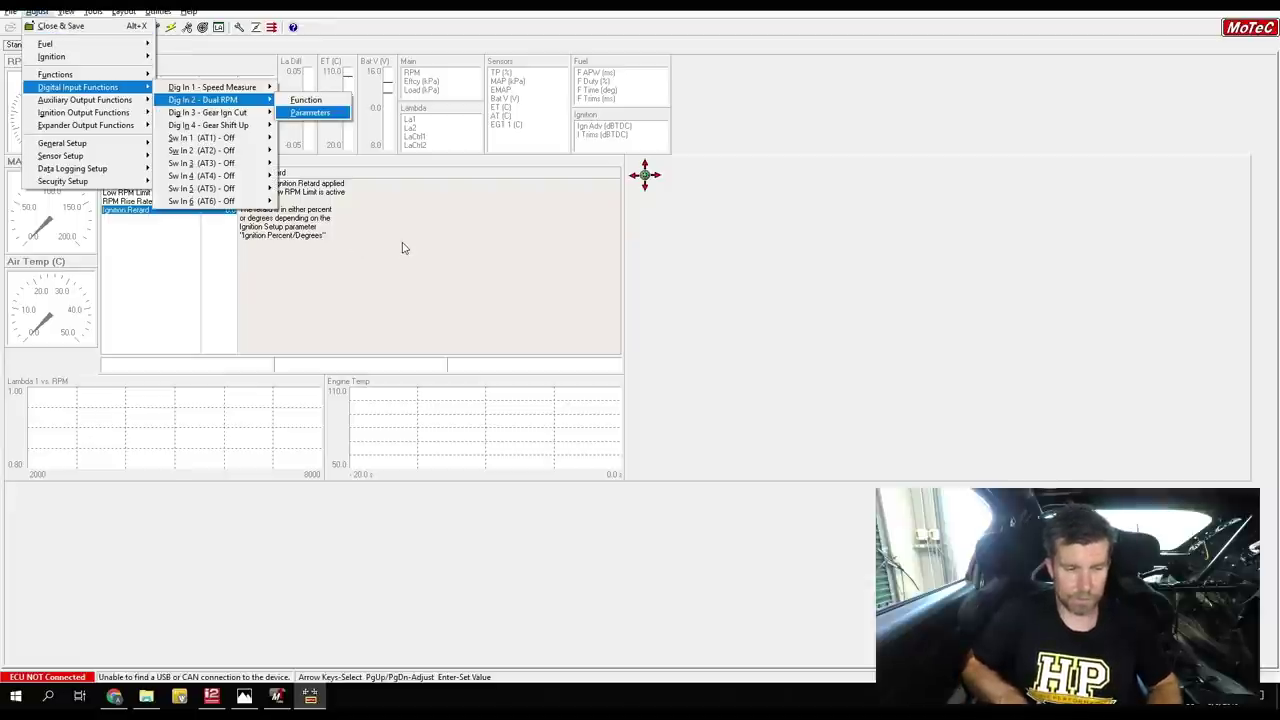
Open the Comp 1 ignition compensation table.
key("Left")
key("Left")
key("Up")
key("Up")
key("Right")
key("Down")
key("Down")
key("Down")
key("Down")
key("Down")
key("Down")
key("Right")
key("Down")
key("Down")
key("Down")
key("Down")
key("Down")
key("Return")
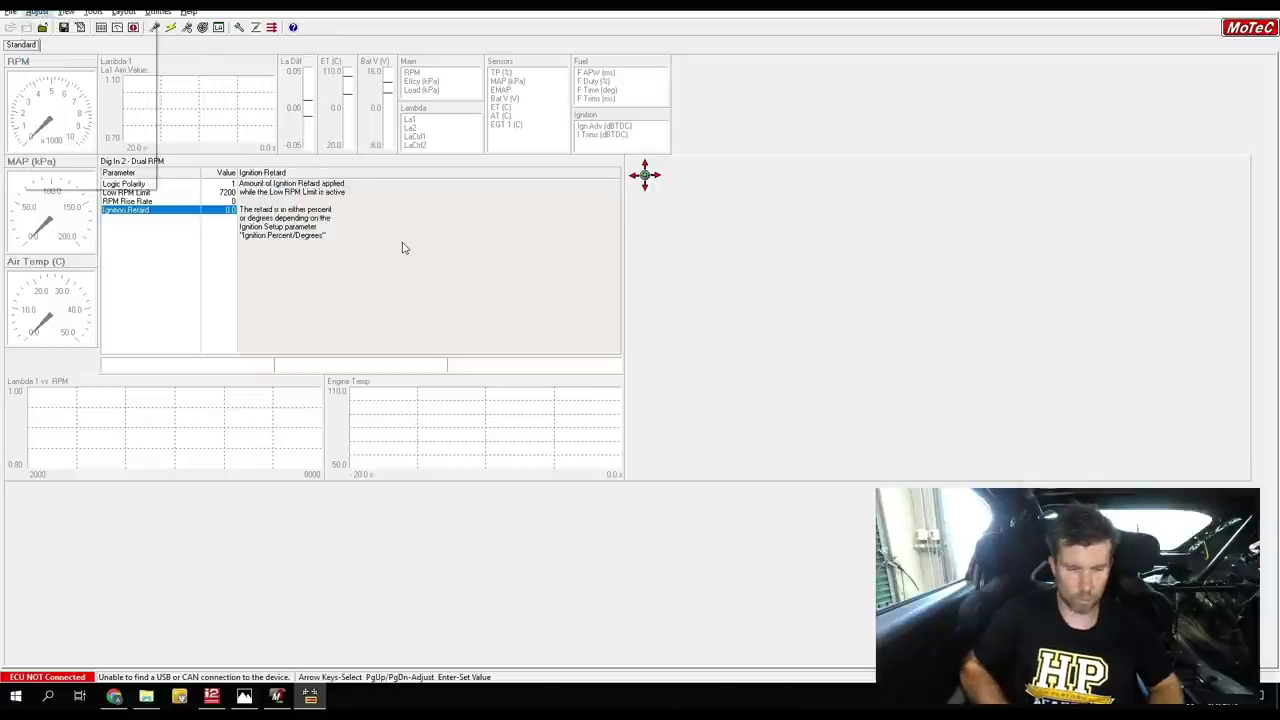
Circle the 2 Step axis of the Ign Comp 1 table, mark the MAP breakpoints, and circle the 2 Step 0 and 1 columns.
mouse_move(288, 185)
left_mouse_down()
mouse_move(233, 143)
mouse_move(131, 180)
mouse_move(121, 302)
mouse_move(162, 355)
mouse_move(246, 343)
mouse_move(304, 187)
mouse_move(290, 172)
mouse_move(156, 170)
mouse_move(192, 190)
mouse_move(268, 171)
left_mouse_up()
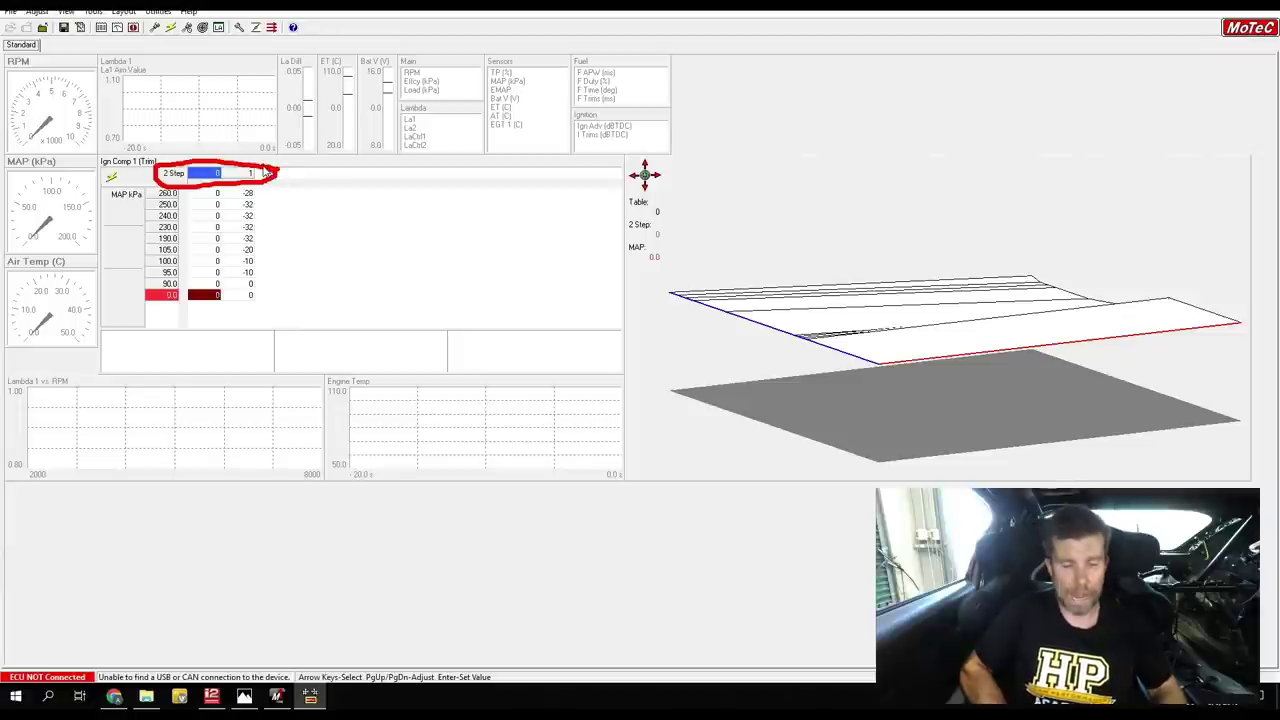
mouse_move(189, 240)
left_mouse_down()
mouse_move(186, 161)
mouse_move(155, 159)
mouse_move(130, 280)
mouse_move(138, 320)
mouse_move(162, 333)
mouse_move(188, 283)
mouse_move(188, 230)
left_mouse_up()
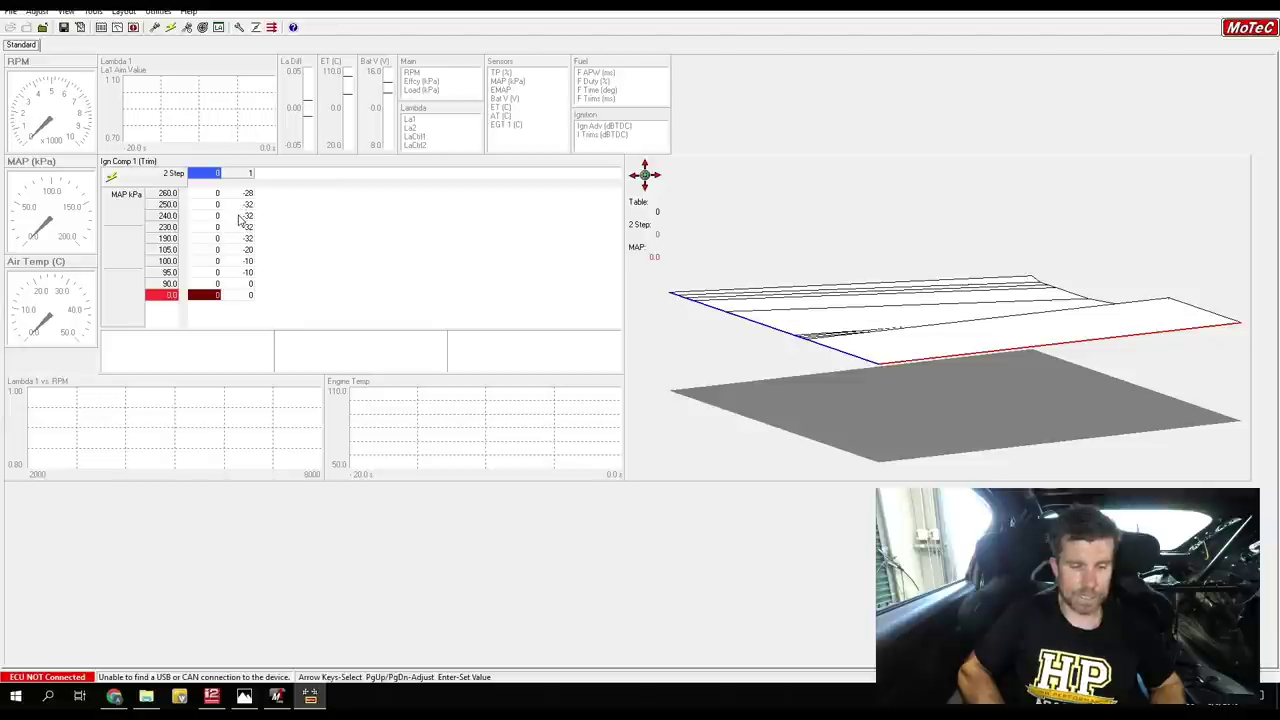
mouse_move(233, 208)
left_mouse_down()
mouse_move(203, 157)
mouse_move(176, 245)
mouse_move(182, 316)
mouse_move(213, 340)
mouse_move(229, 220)
left_mouse_up()
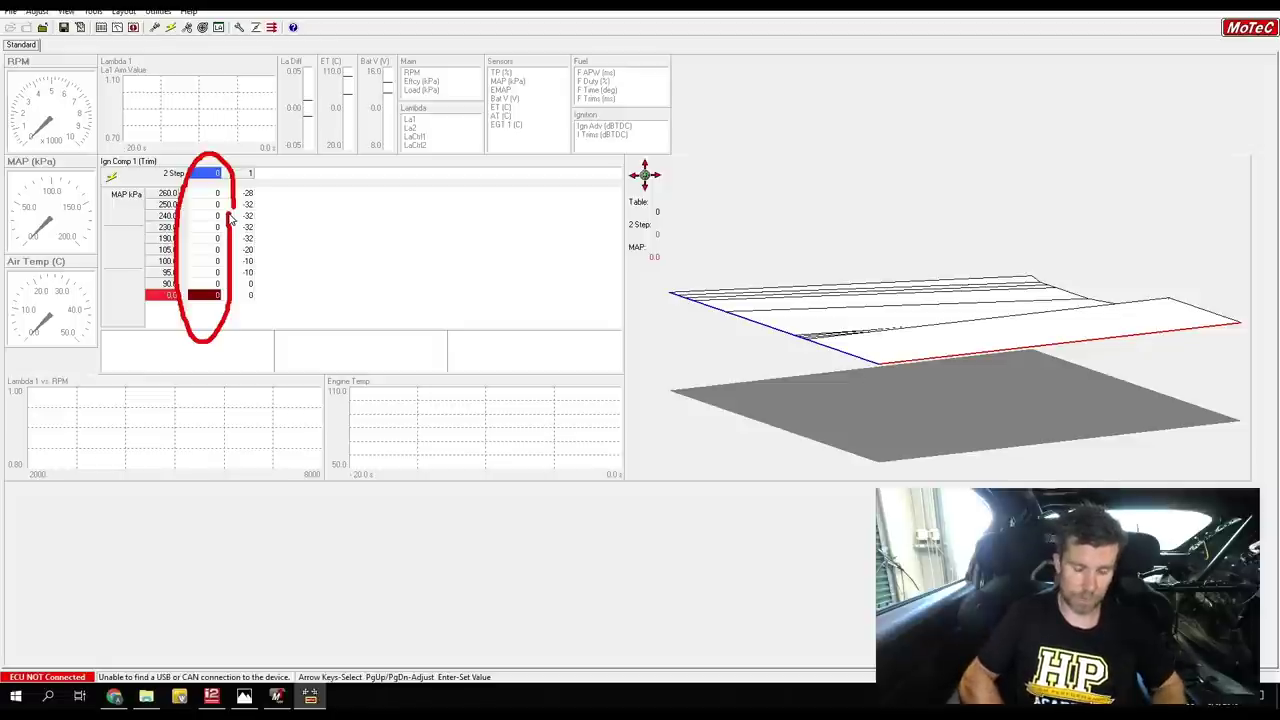
key("e")
mouse_move(269, 196)
left_mouse_down()
mouse_move(247, 155)
mouse_move(218, 183)
mouse_move(220, 283)
mouse_move(238, 311)
mouse_move(252, 311)
mouse_move(273, 257)
mouse_move(276, 207)
left_mouse_up()
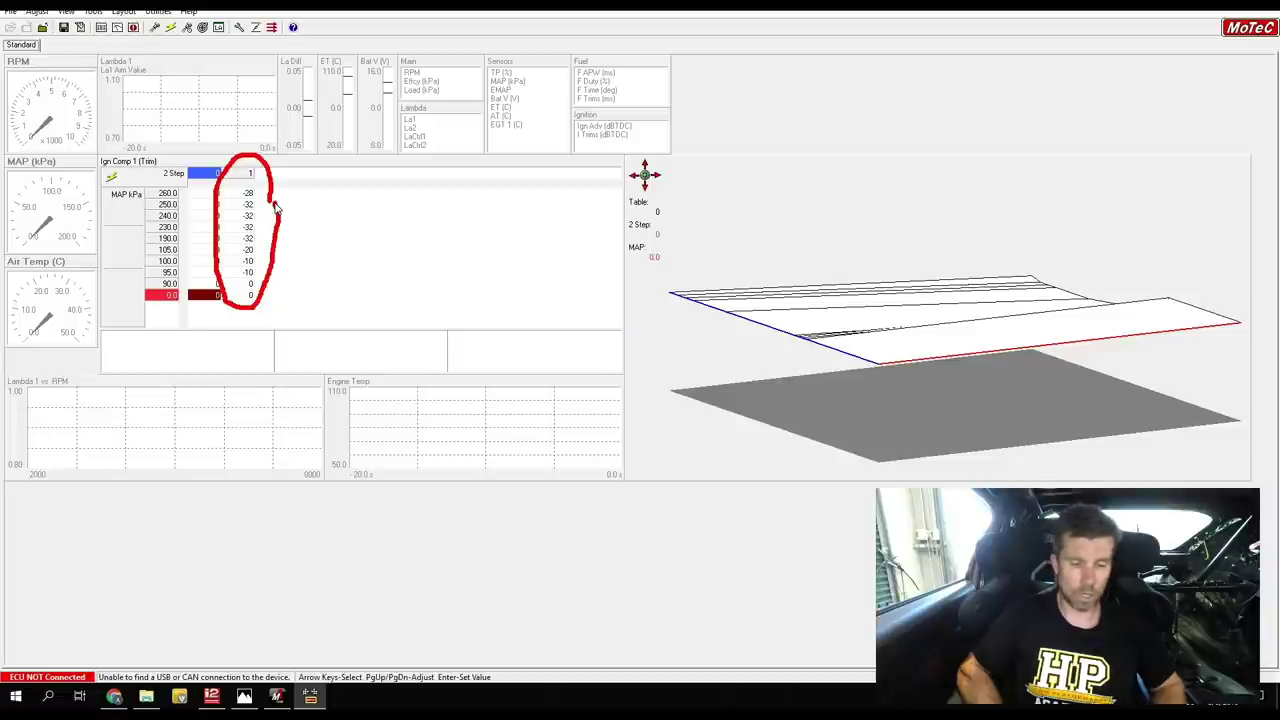
key("Escape")
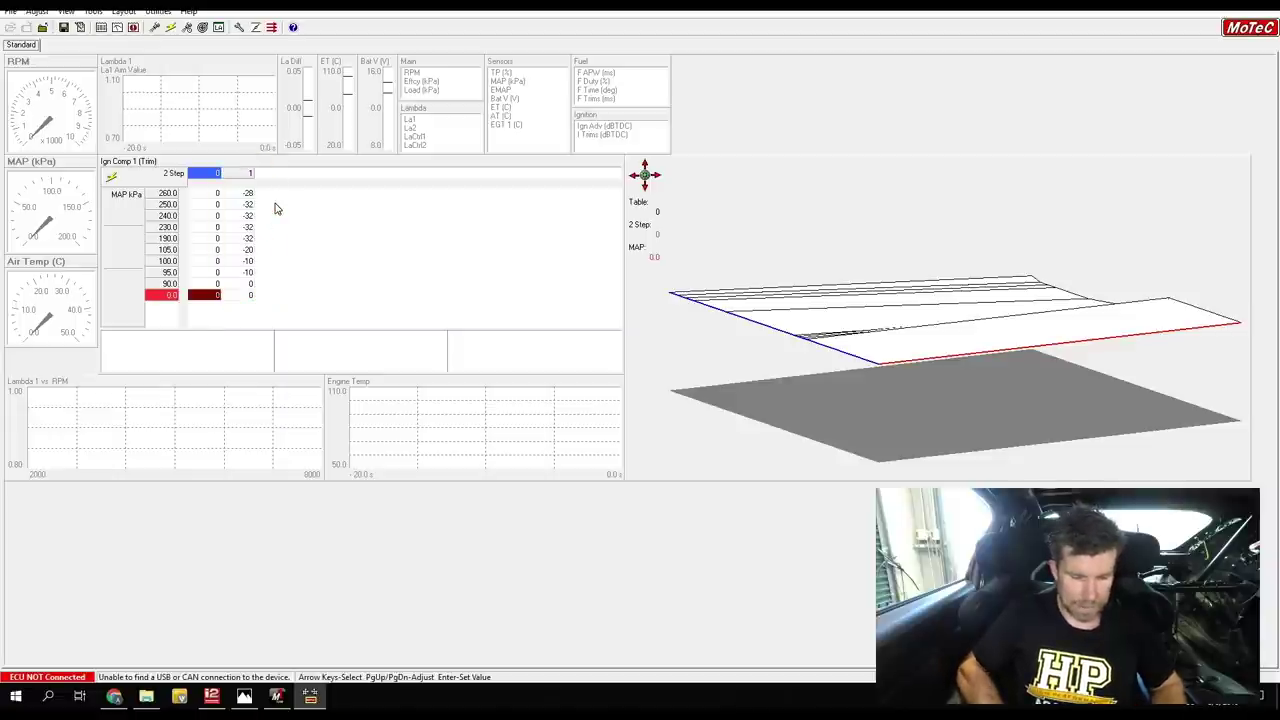
Mark the trims in the 2 Step 1 column around 95.0 to 105.0 kPa and those from 190.0 to 250.0 kPa.
mouse_move(264, 274)
left_mouse_down()
mouse_move(232, 278)
mouse_move(248, 301)
mouse_move(258, 272)
left_mouse_up()
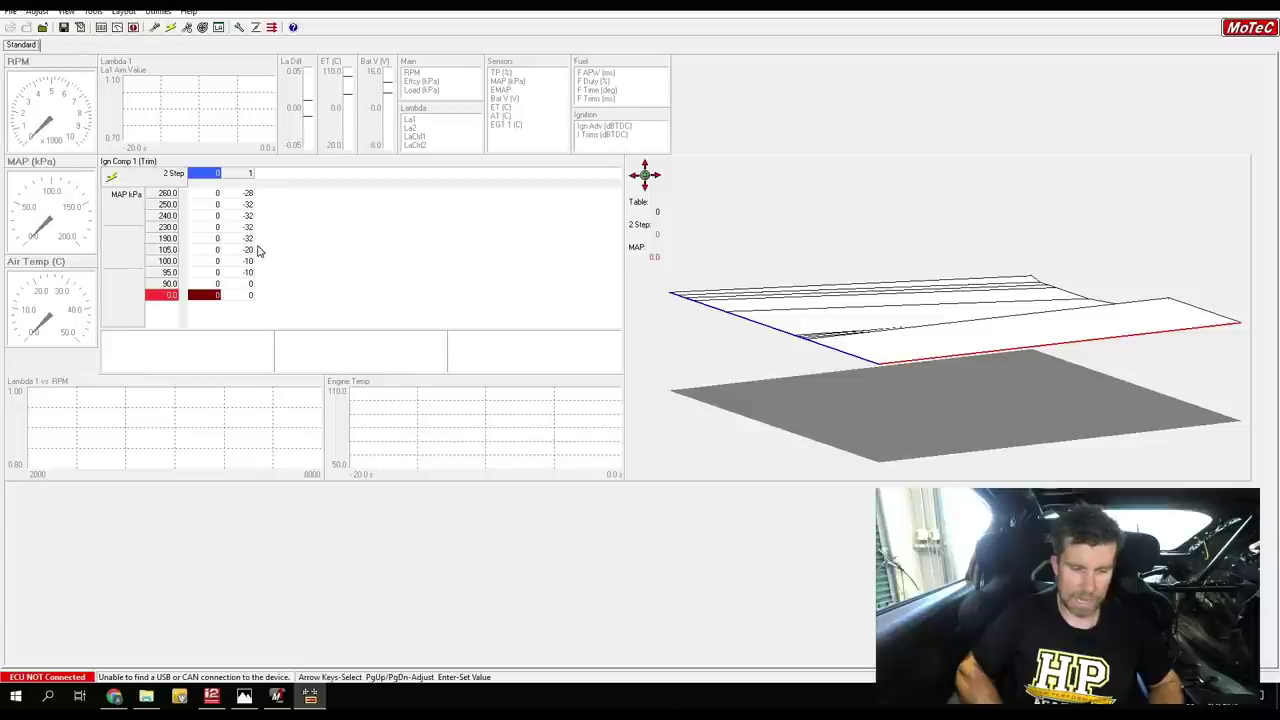
mouse_move(258, 250)
left_mouse_down()
mouse_move(233, 248)
mouse_move(264, 263)
left_mouse_up()
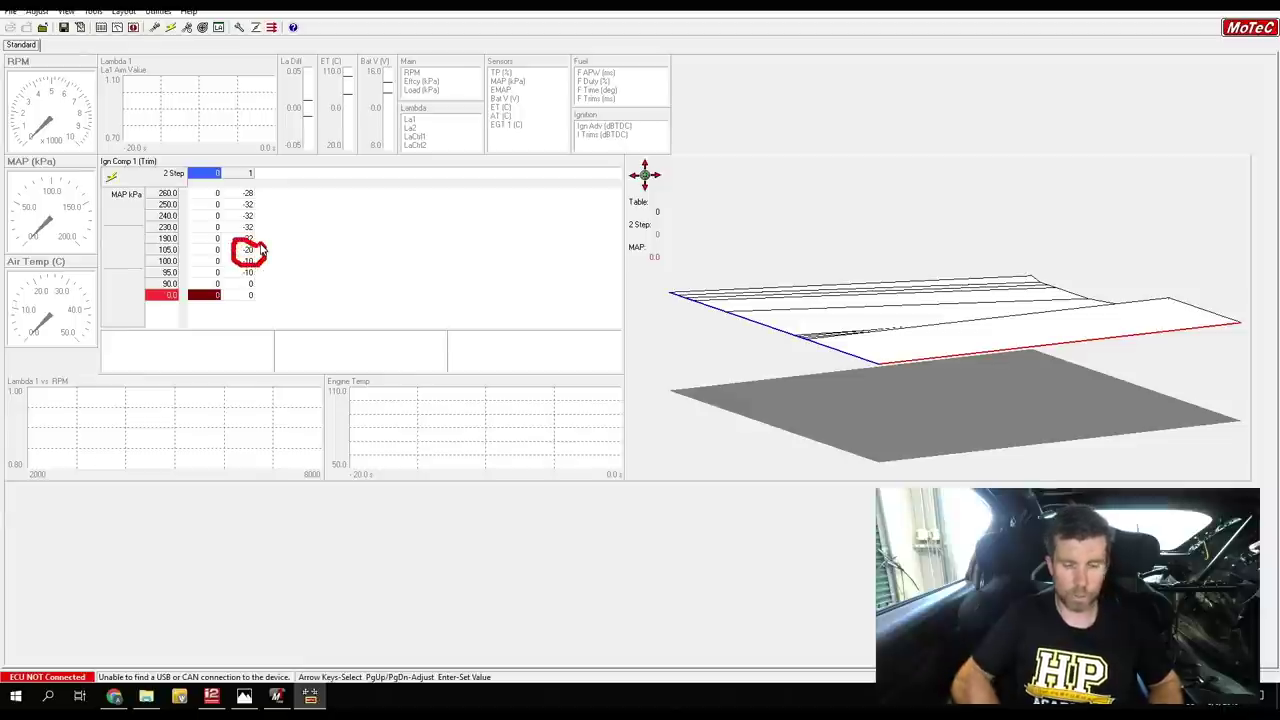
mouse_move(259, 222)
left_mouse_down()
mouse_move(252, 195)
mouse_move(236, 207)
mouse_move(240, 252)
mouse_move(256, 258)
mouse_move(265, 222)
left_mouse_up()
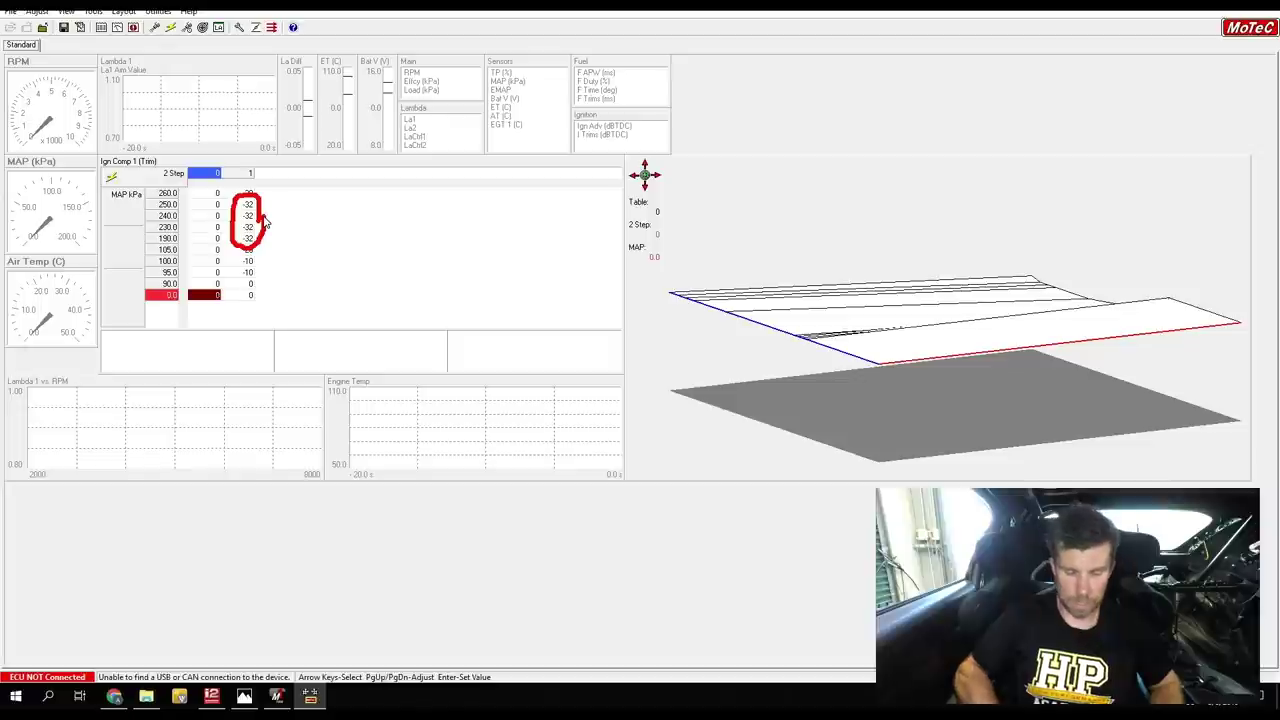
key("Escape")
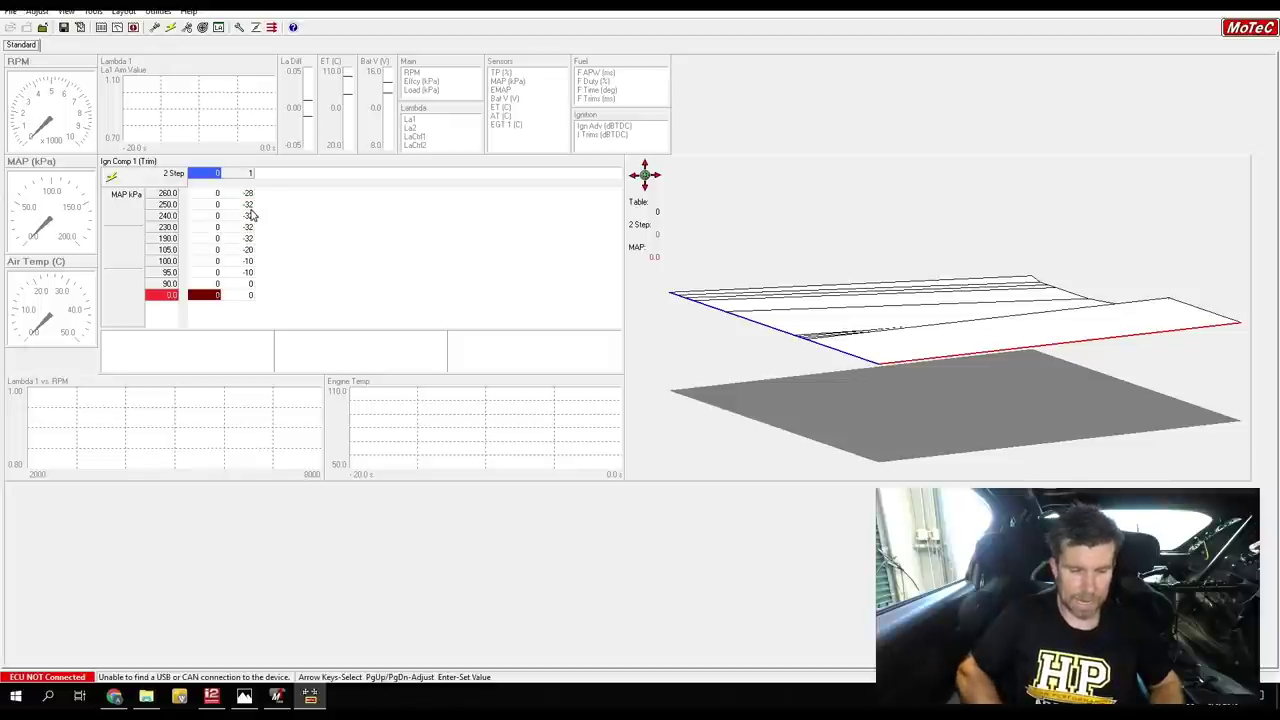
Mark the highest-pressure trims in the 2 Step 1 column and select the 260.0 kPa cell.
mouse_move(264, 201)
left_mouse_down()
mouse_move(195, 193)
mouse_move(150, 207)
mouse_move(273, 214)
mouse_move(262, 204)
left_mouse_up()
key("Escape")
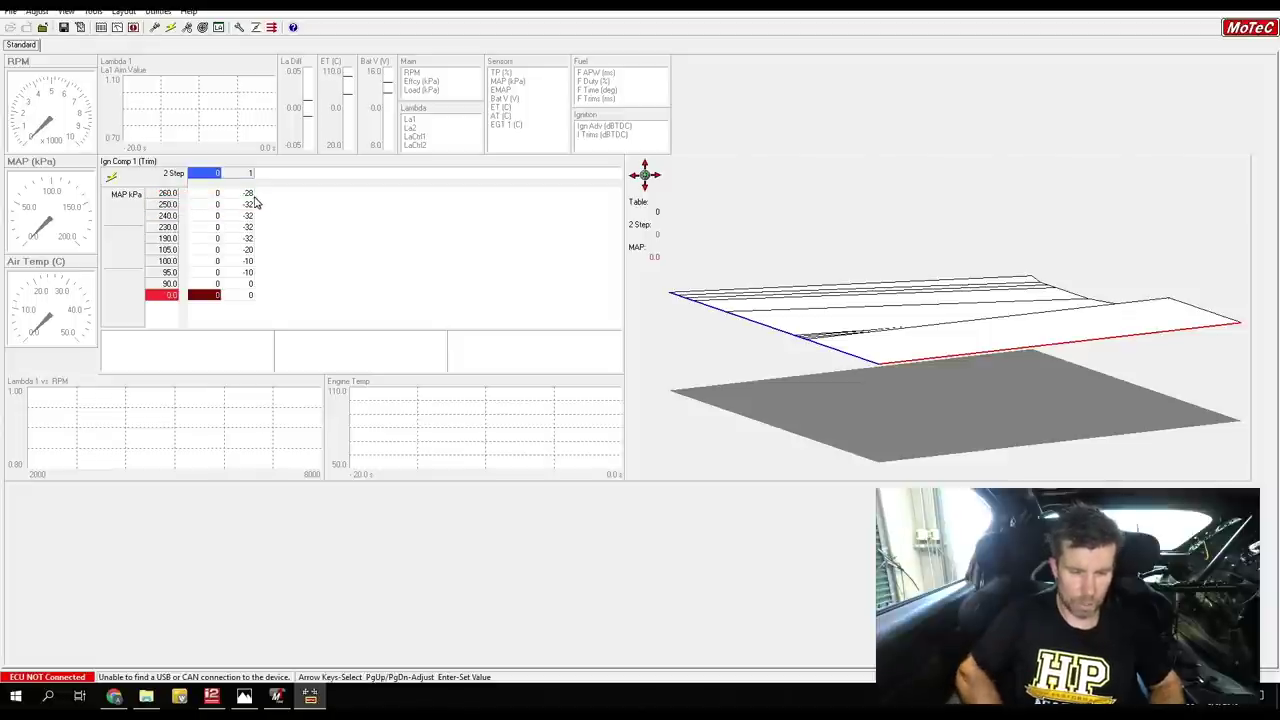
left_click(249, 195)
mouse_move(268, 194)
left_mouse_down()
mouse_move(233, 199)
mouse_move(260, 194)
left_mouse_up()
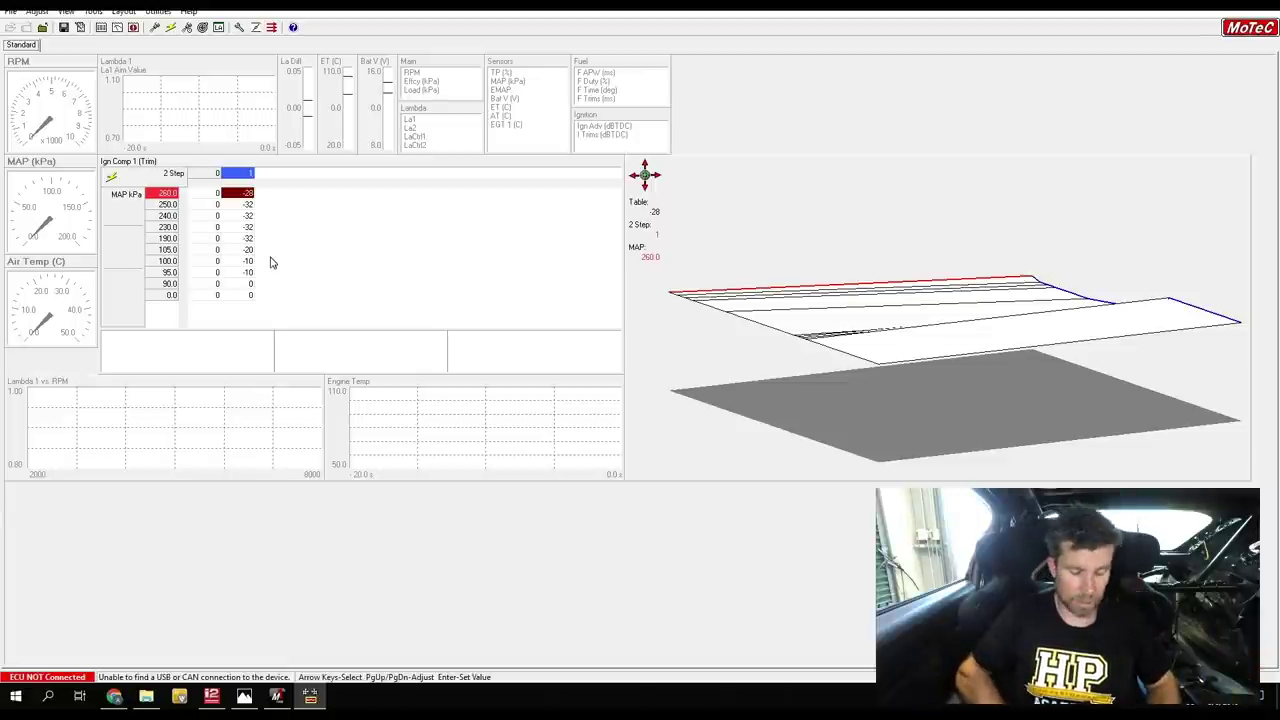
Open the parameters of the Dig In 2 - Dual RPM digital input function and circle the Low RPM Limit value.
key("alt+a")
key("i")
key("c")
key("c")
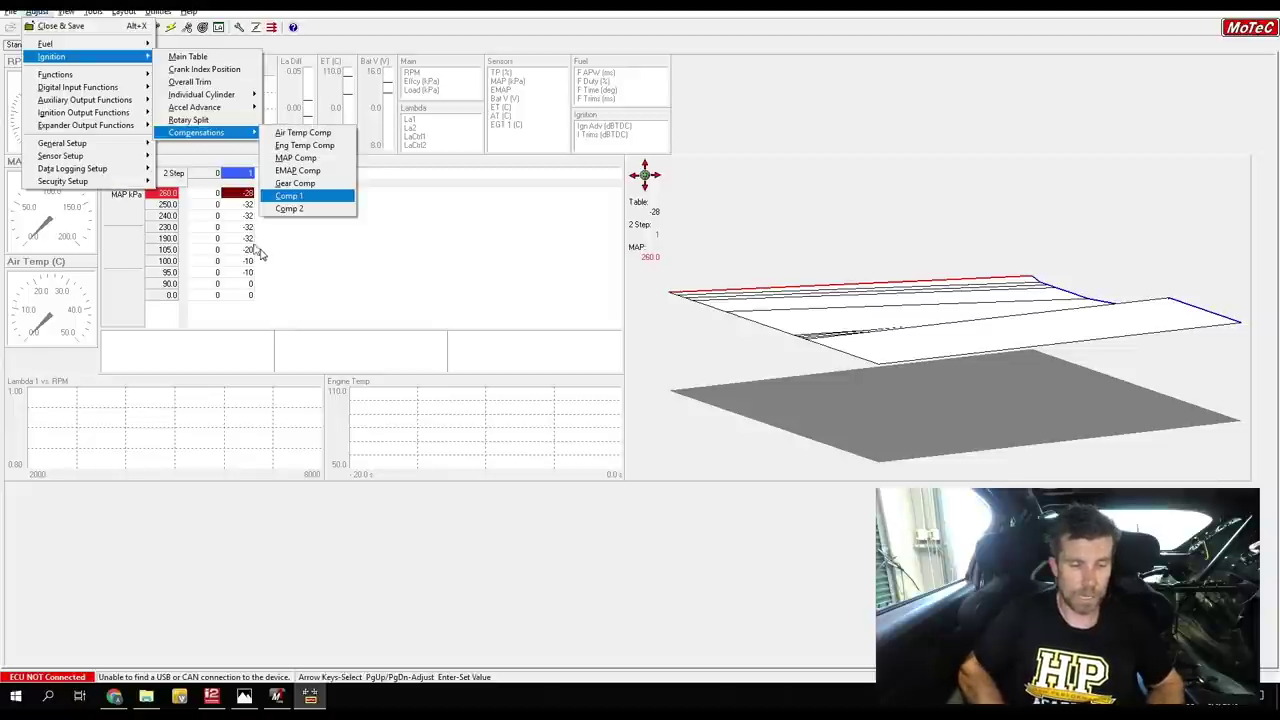
mouse_move(108, 89)
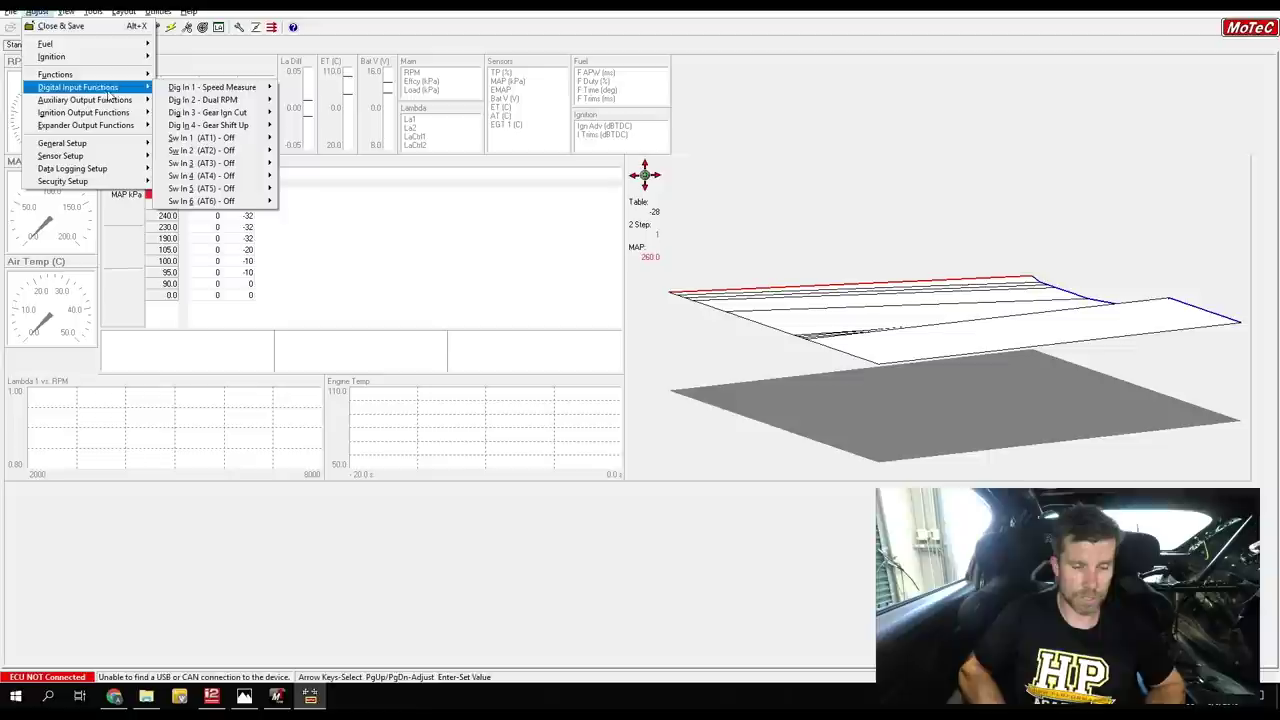
mouse_move(190, 100)
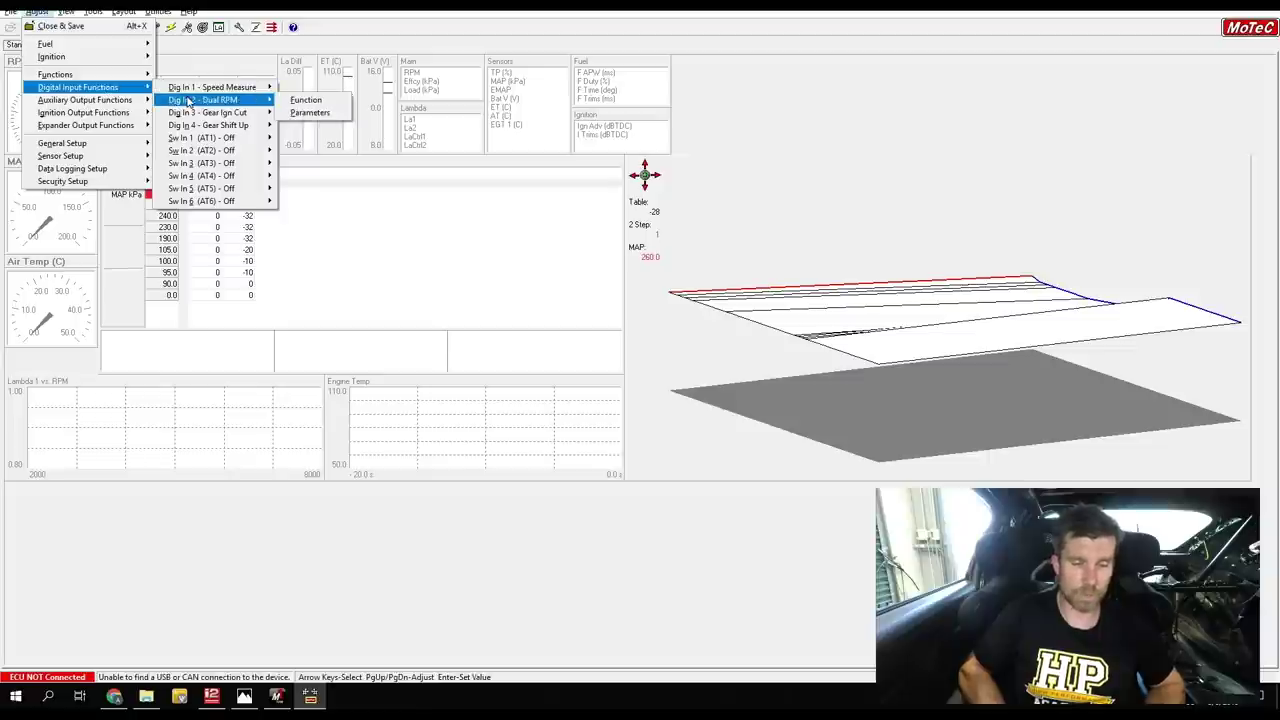
left_click(304, 115)
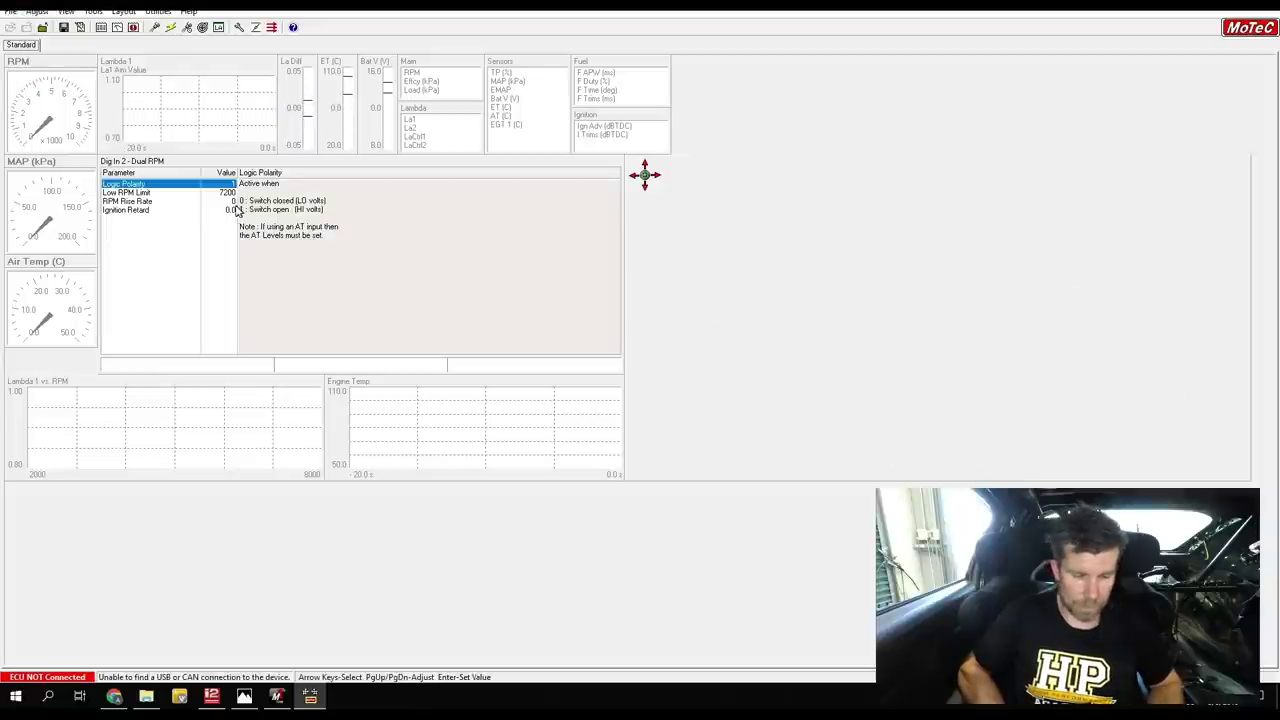
mouse_move(250, 198)
left_mouse_down()
mouse_move(106, 195)
mouse_move(101, 209)
mouse_move(165, 218)
mouse_move(265, 205)
mouse_move(250, 202)
left_mouse_up()
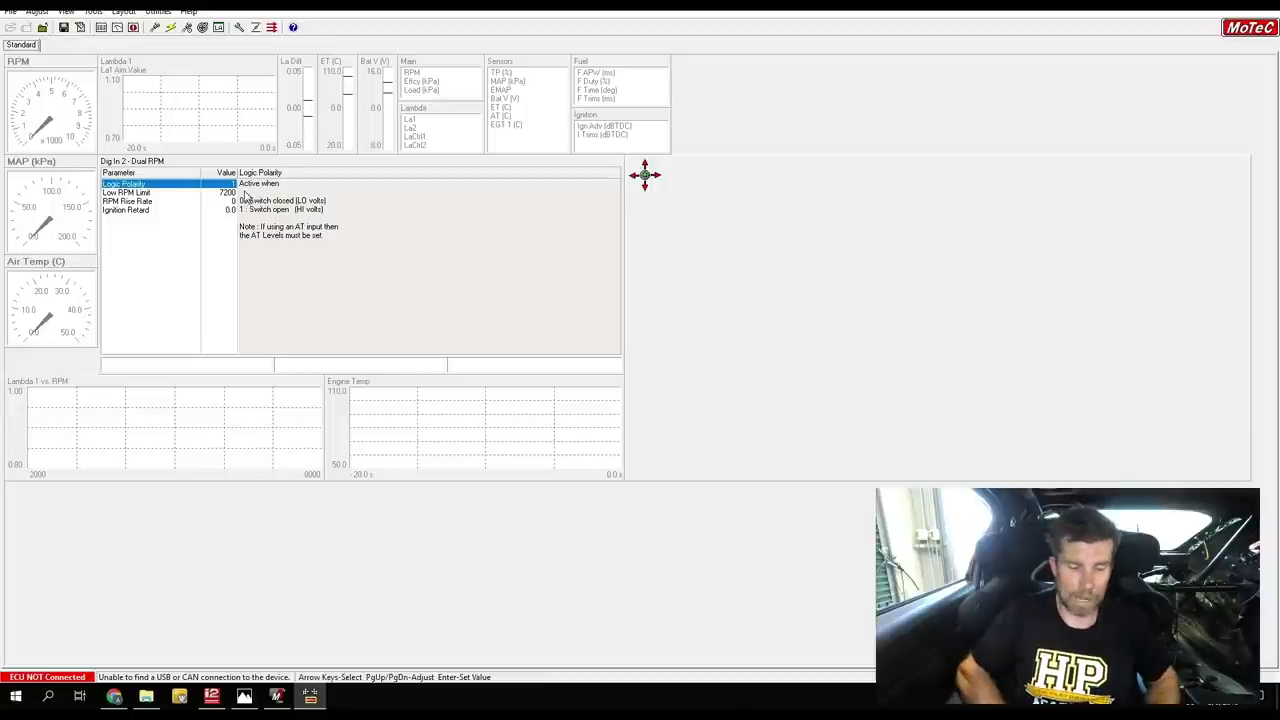
mouse_move(244, 190)
left_mouse_down()
mouse_move(216, 183)
mouse_move(206, 204)
mouse_move(240, 206)
mouse_move(243, 192)
left_mouse_up()
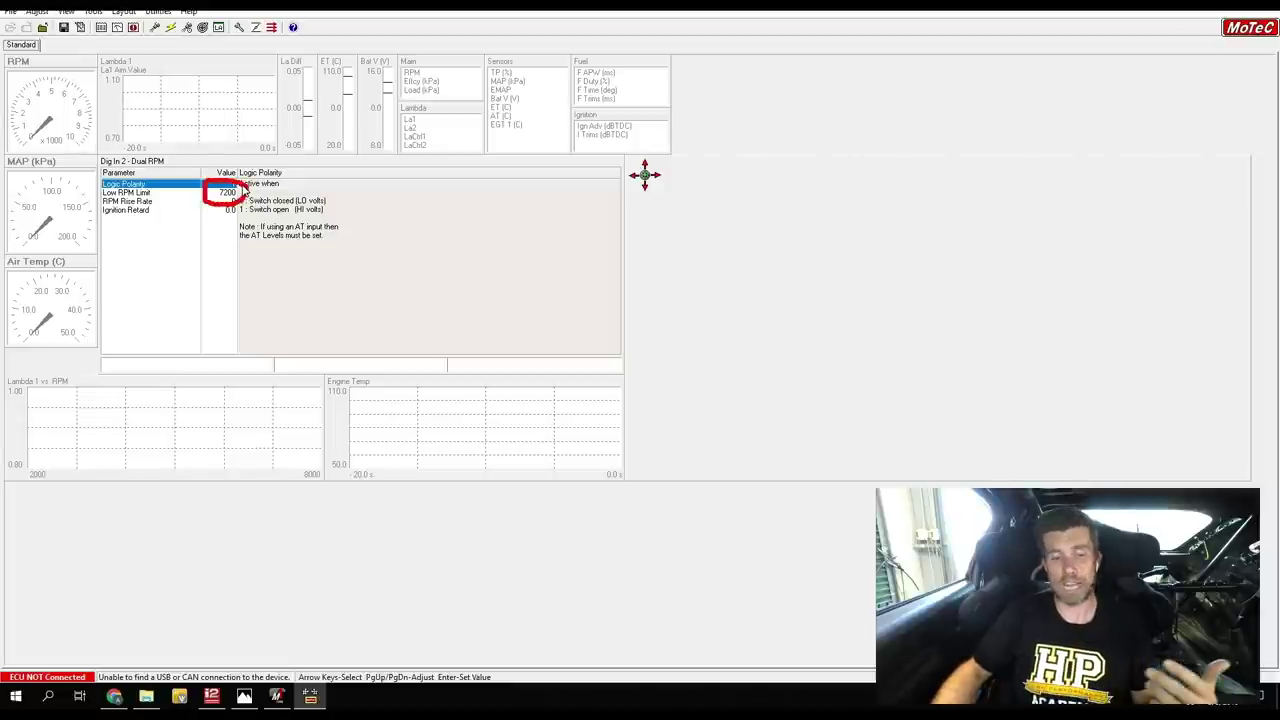